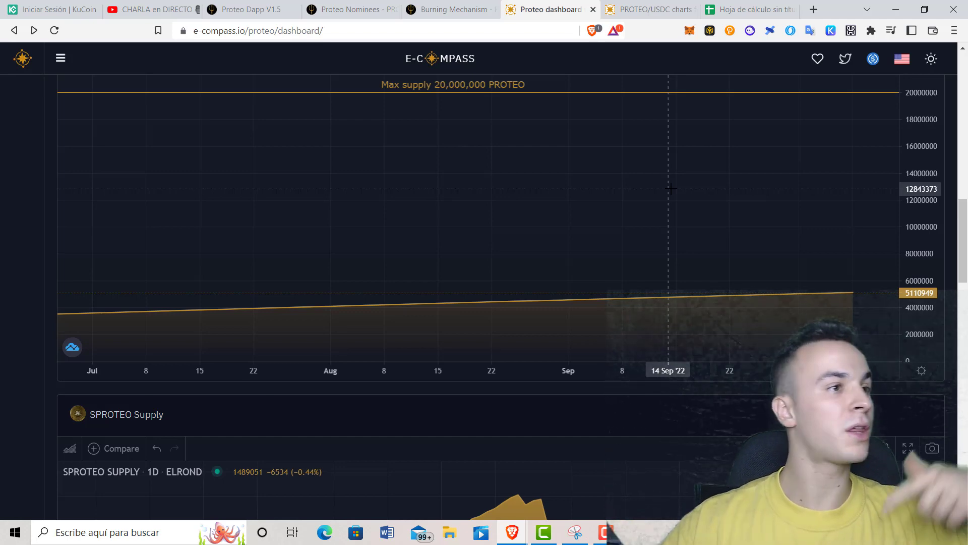
Review the Burning Mechanism documentation page from the autostake withdrawal fees through to the liquidity farms withdrawal fees
key("ctrl+shift+Tab")
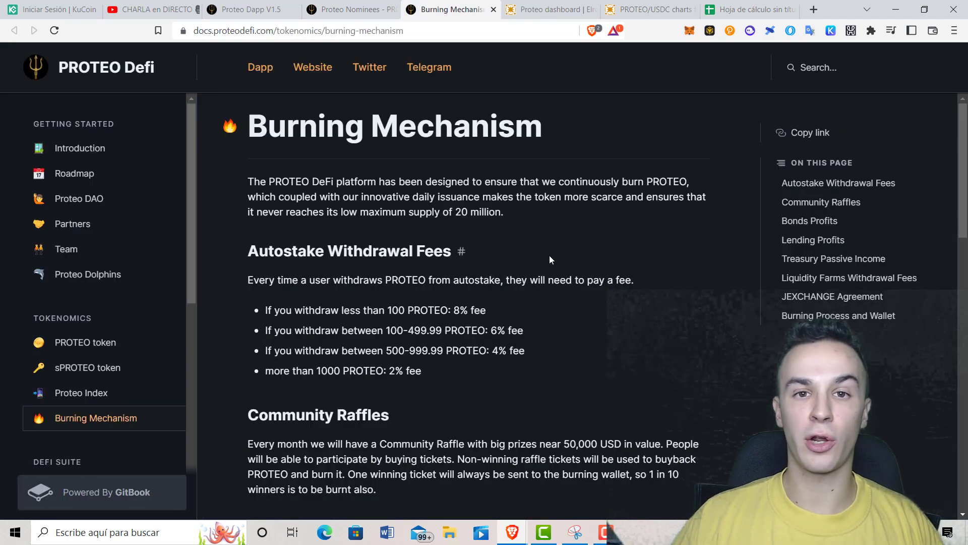
scroll(549, 256, "down", 7)
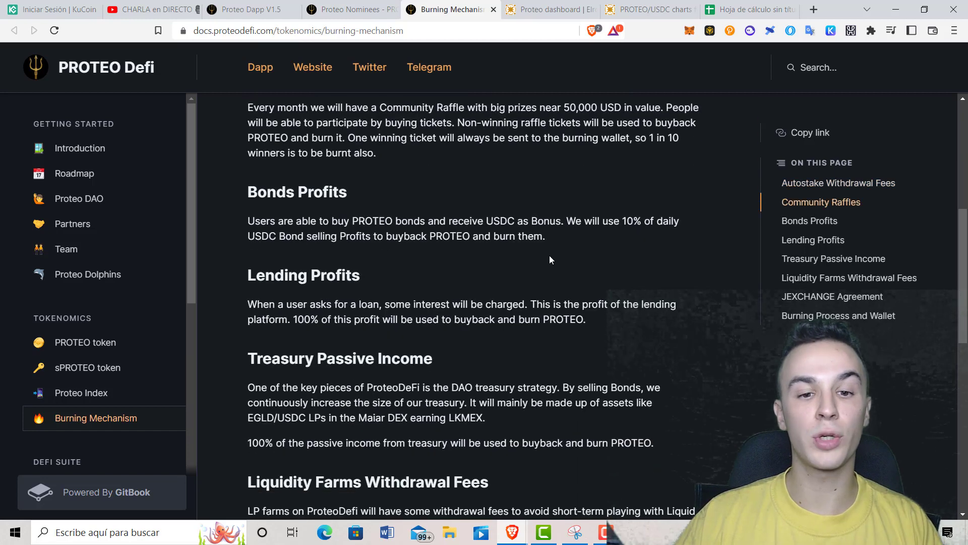
scroll(549, 255, "up", 7)
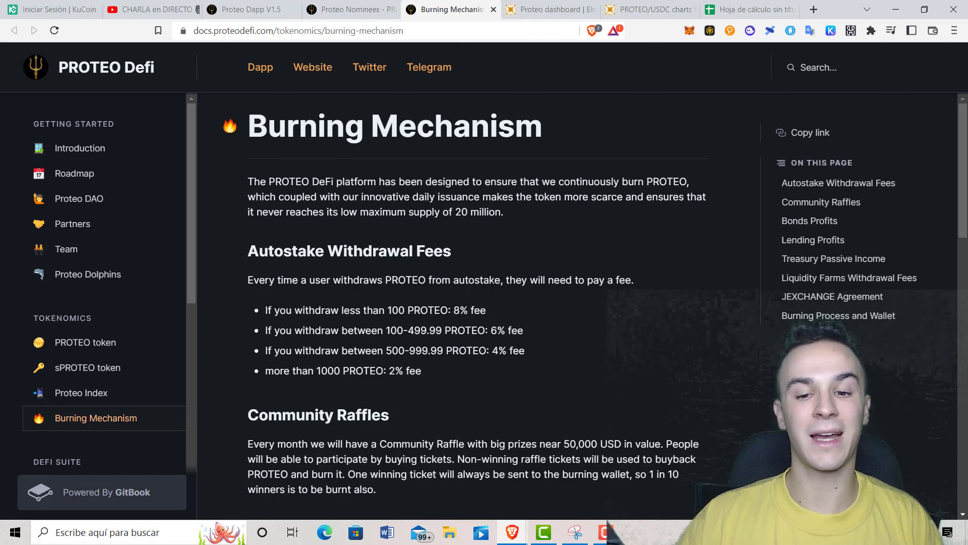
scroll(493, 285, "down", 3)
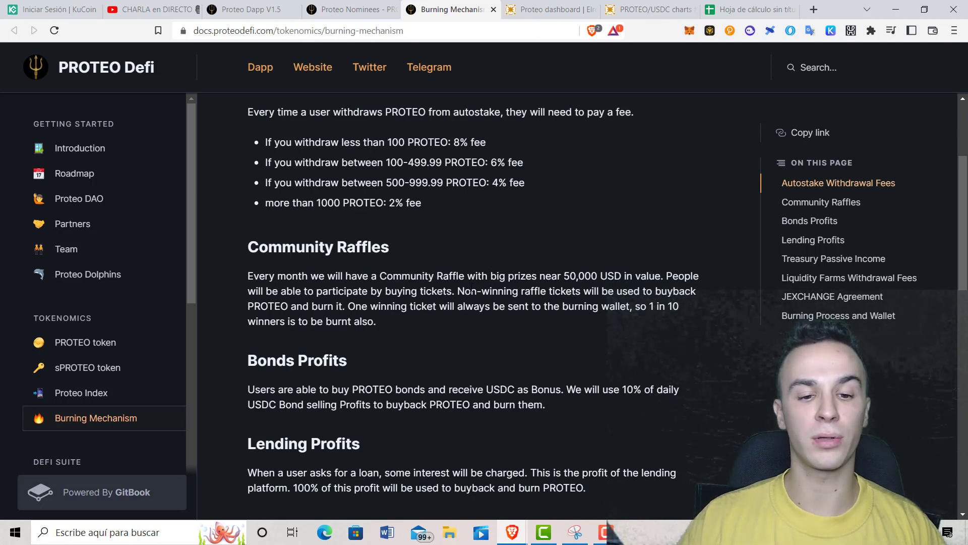
scroll(471, 289, "down", 3)
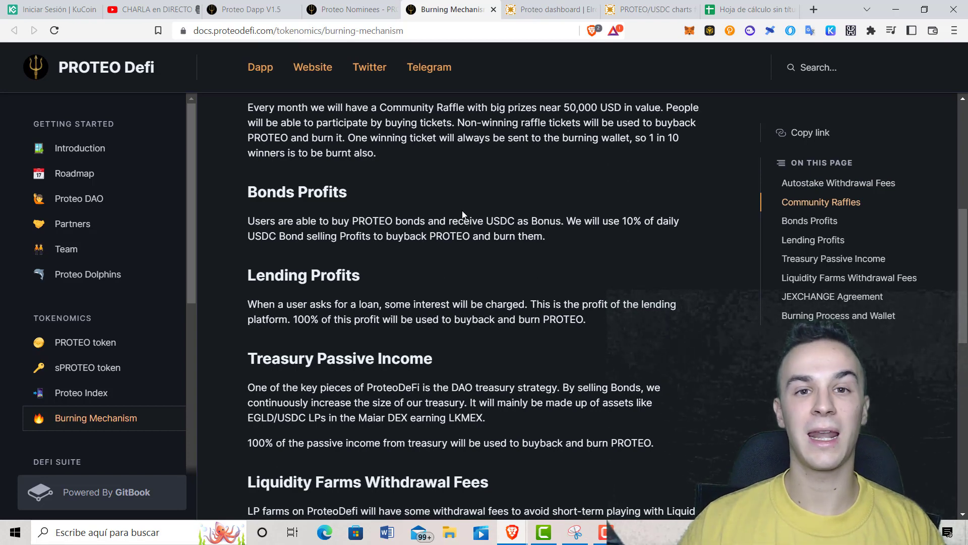
scroll(463, 214, "down", 3)
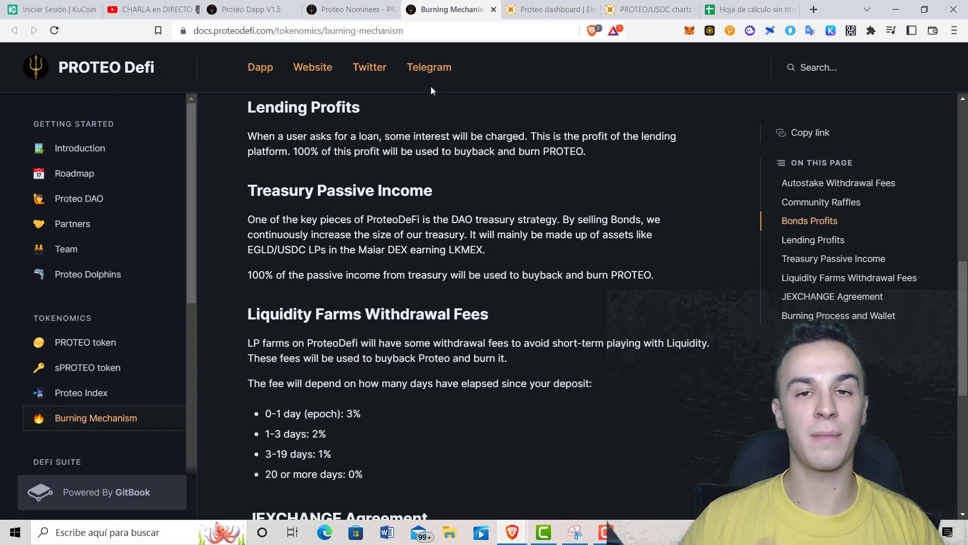
Switch to the emission spreadsheet and inspect the Dia 1 token supply, the emission formula in E3 and the 30-day inflation figure
key("ctrl+9")
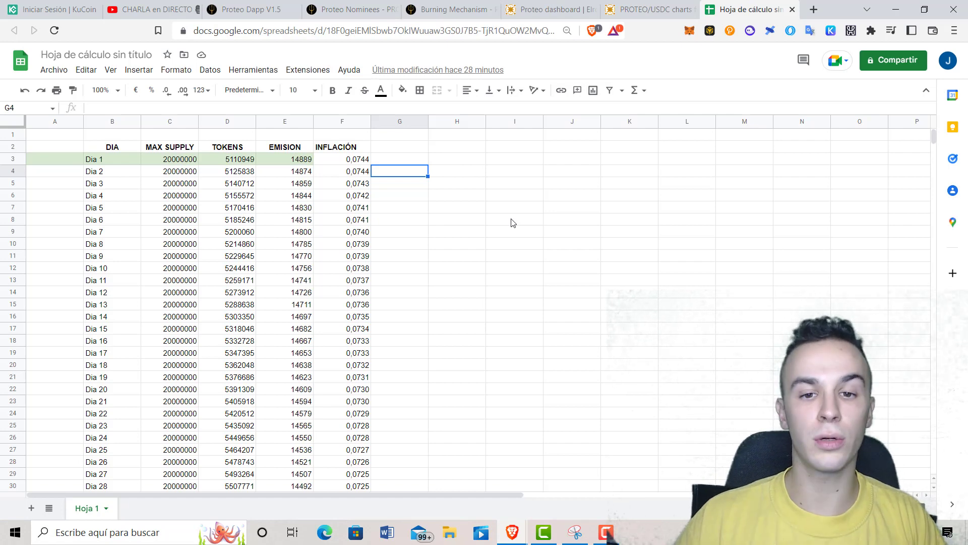
left_click(513, 221)
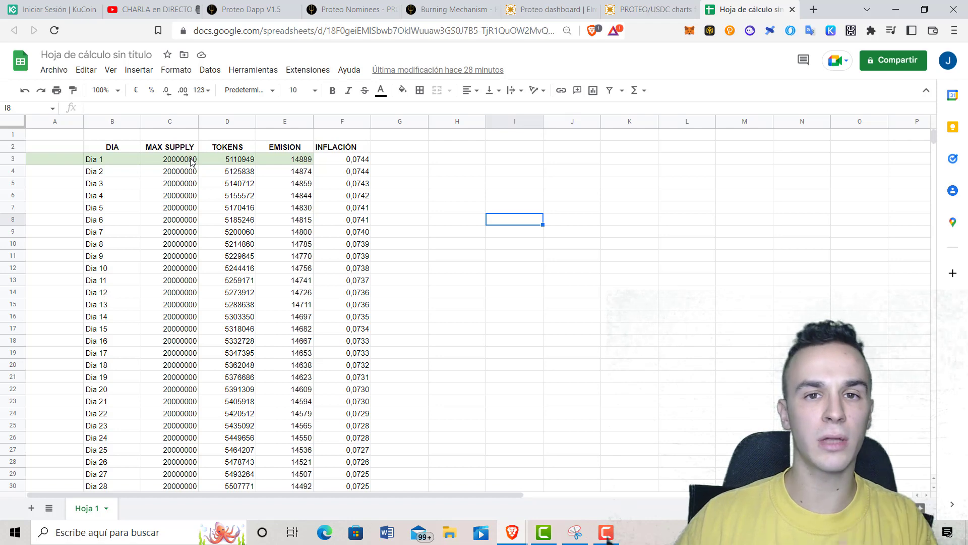
left_click(247, 160)
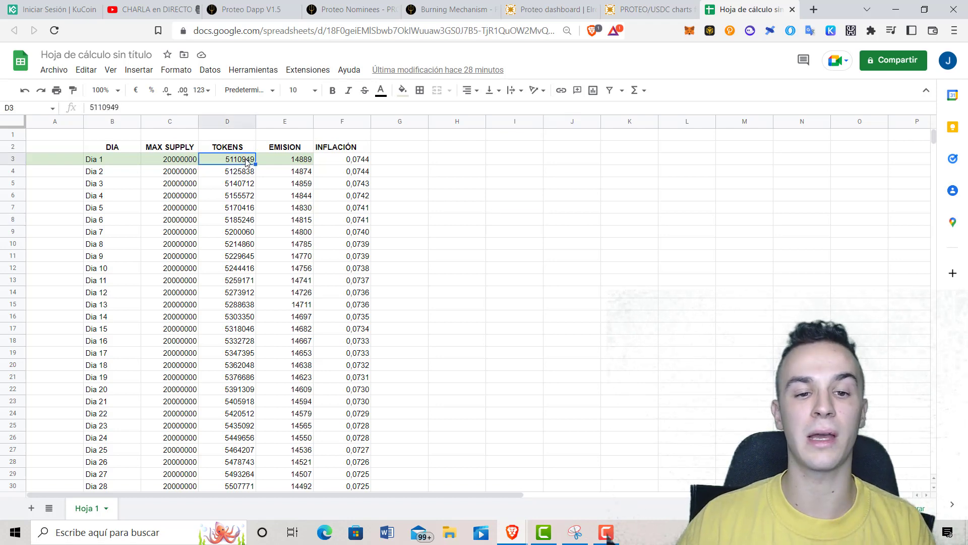
left_click(276, 161)
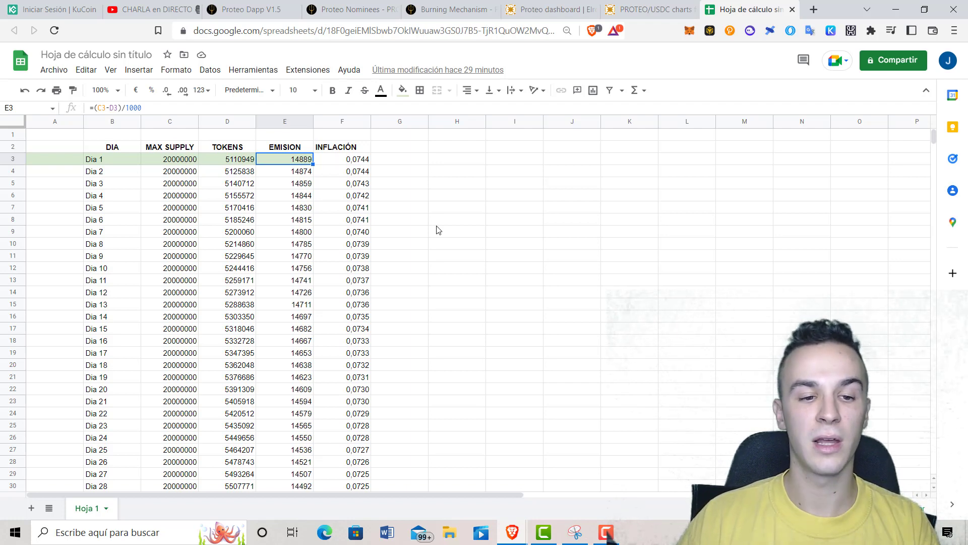
scroll(434, 227, "down", 5)
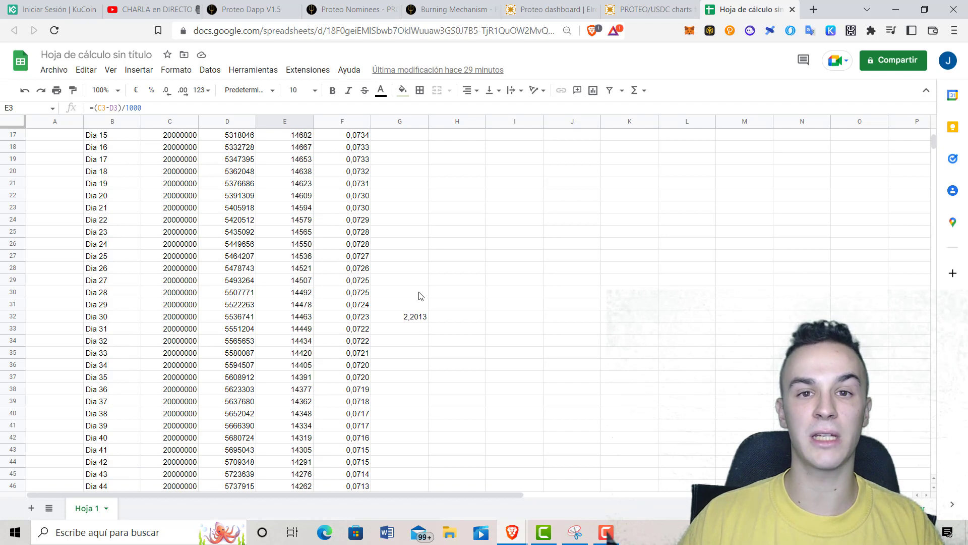
left_click(414, 320)
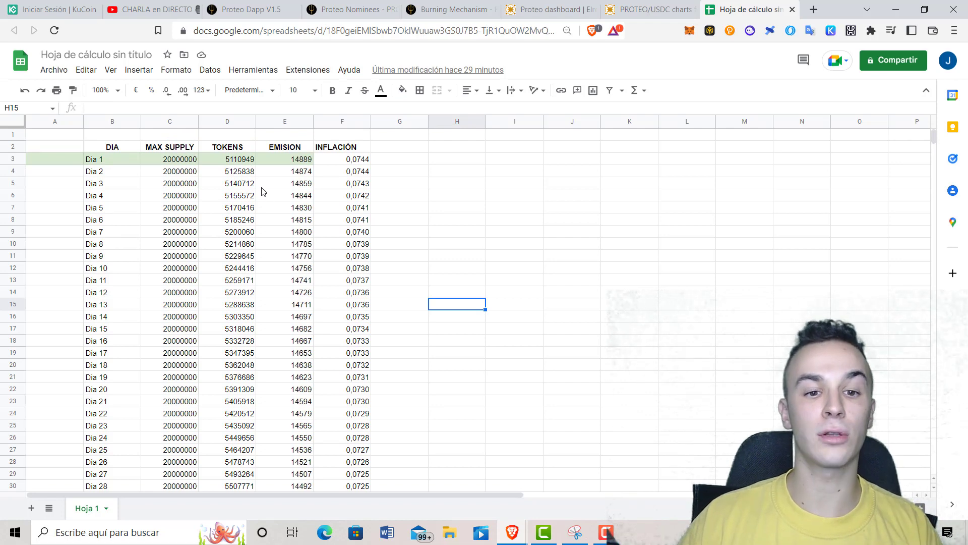
Follow the supply projection down to the highlighted Dia 63 and Dia 137 rows, and close the calculator
scroll(262, 189, "down", 10)
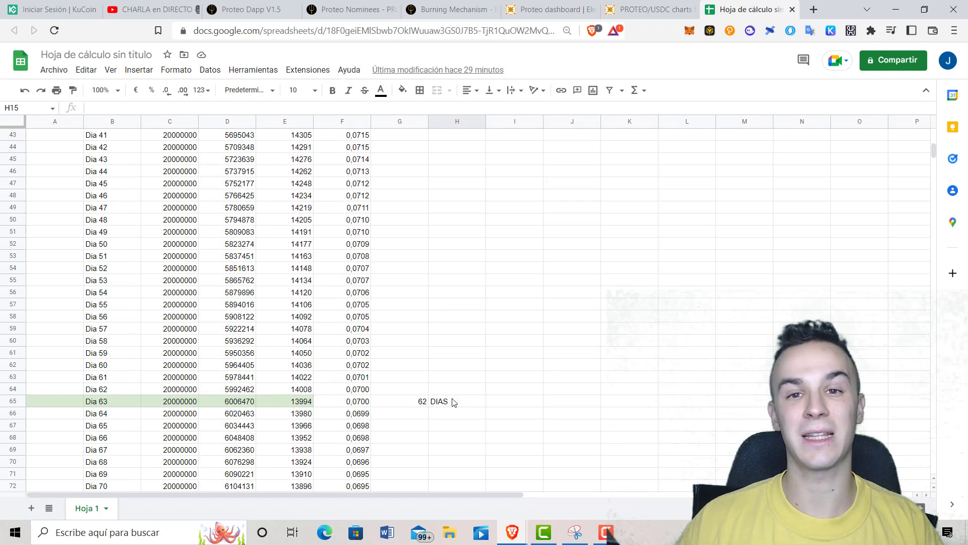
scroll(242, 217, "down", 5)
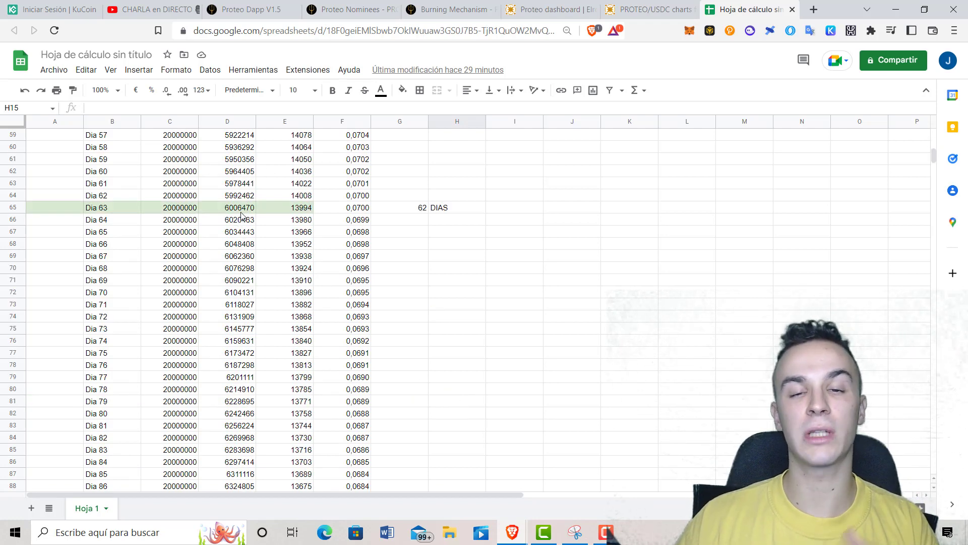
scroll(242, 217, "down", 10)
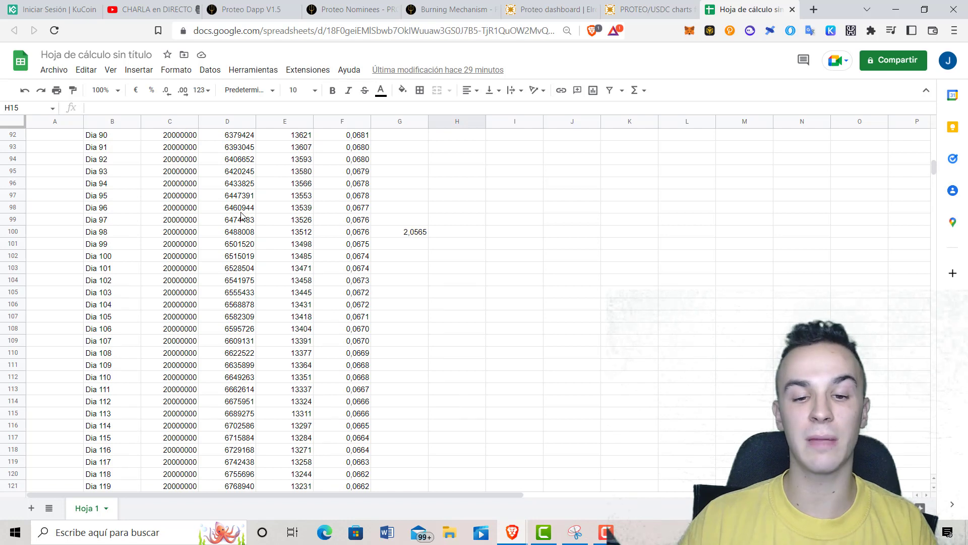
scroll(242, 217, "down", 10)
scroll(245, 218, "down", 2)
scroll(245, 218, "up", 2)
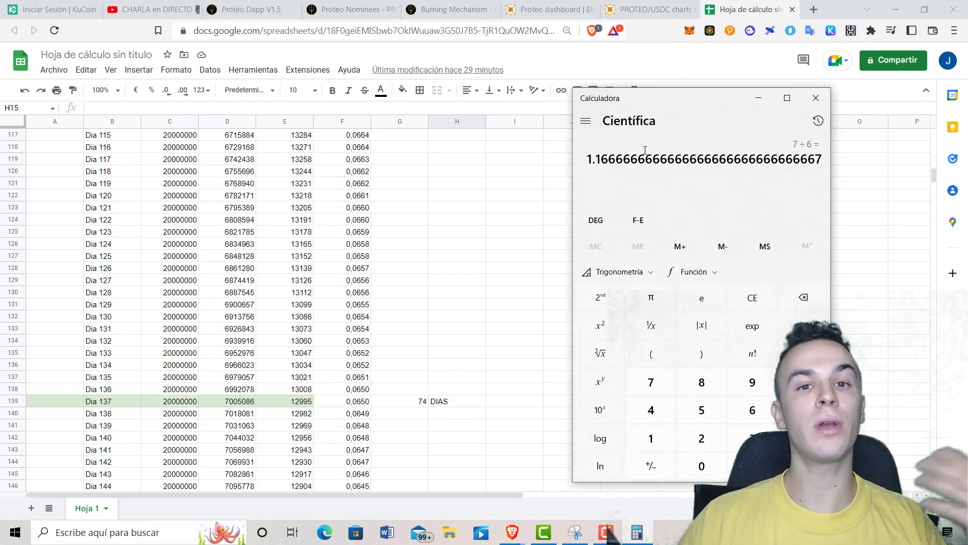
left_click(815, 99)
Continue to the highlighted Dia 217 row and calculate 8 ÷ 7 in the calculator to compare the supply milestones
scroll(552, 281, "down", 12)
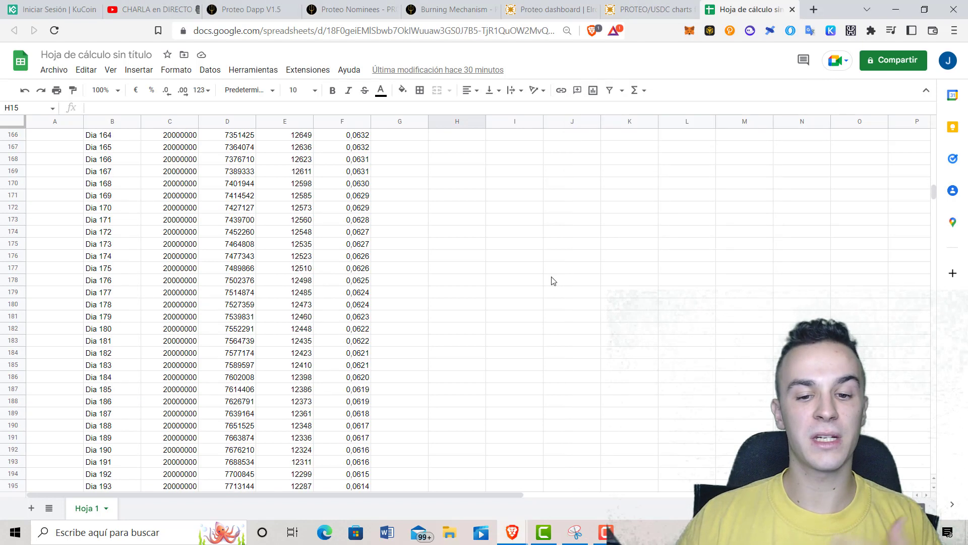
scroll(553, 281, "down", 11)
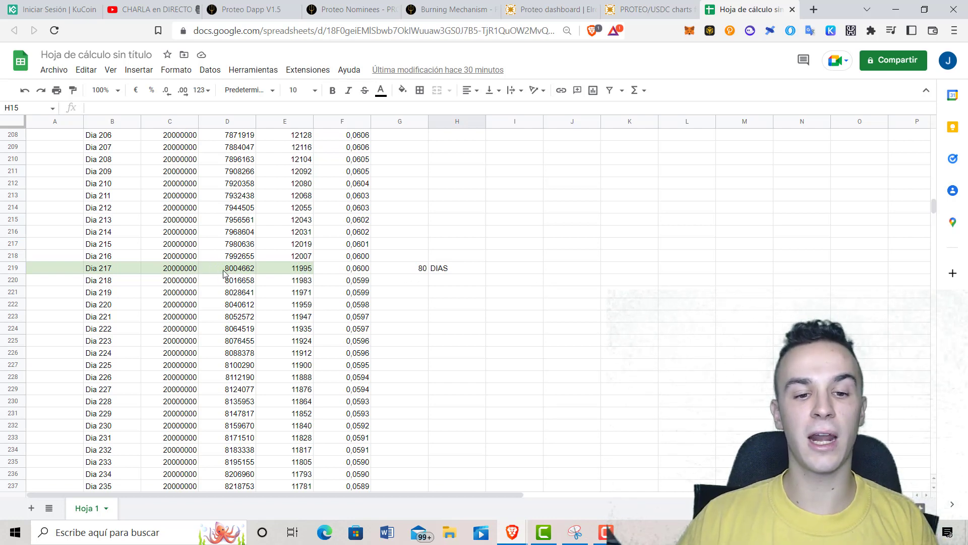
key("XF86Calculator")
key("8")
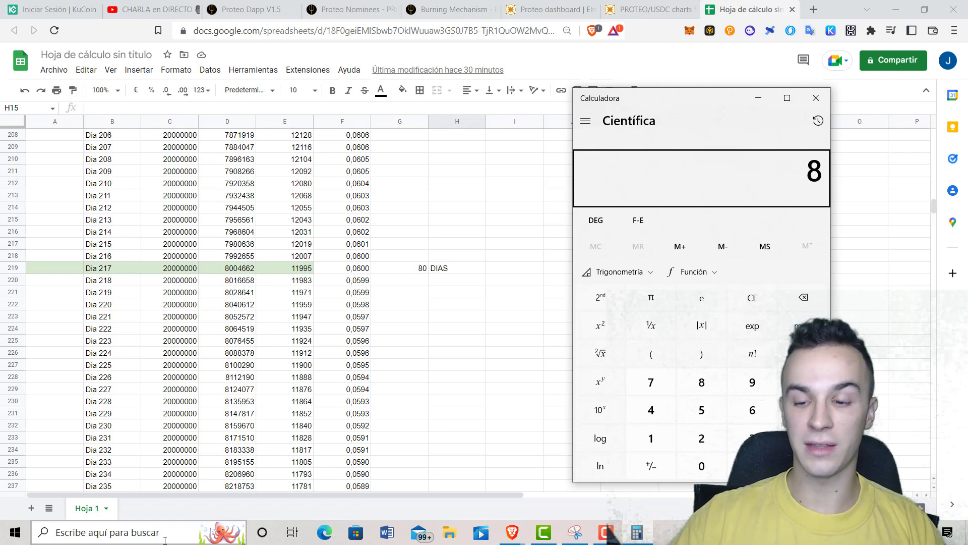
key("slash")
key("7")
key("Return")
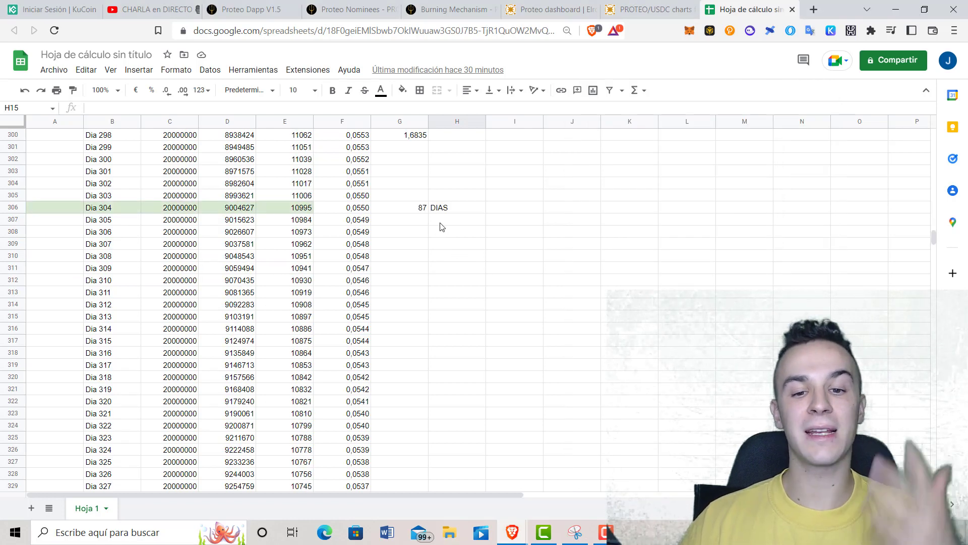
Examine the projected supply and emission from Dia 304 past the two-year mark to the Dia 800 row
scroll(258, 274, "down", 8)
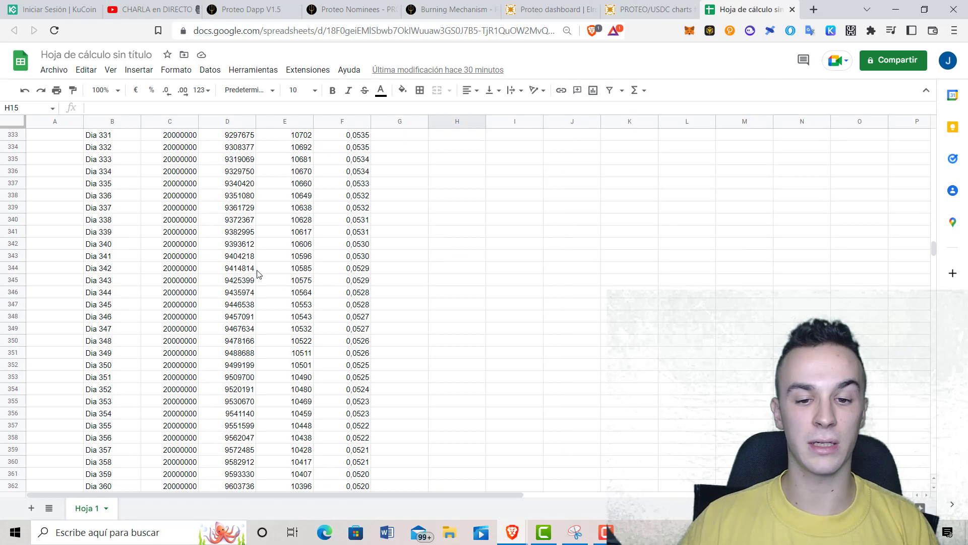
scroll(258, 274, "down", 13)
scroll(353, 280, "down", 13)
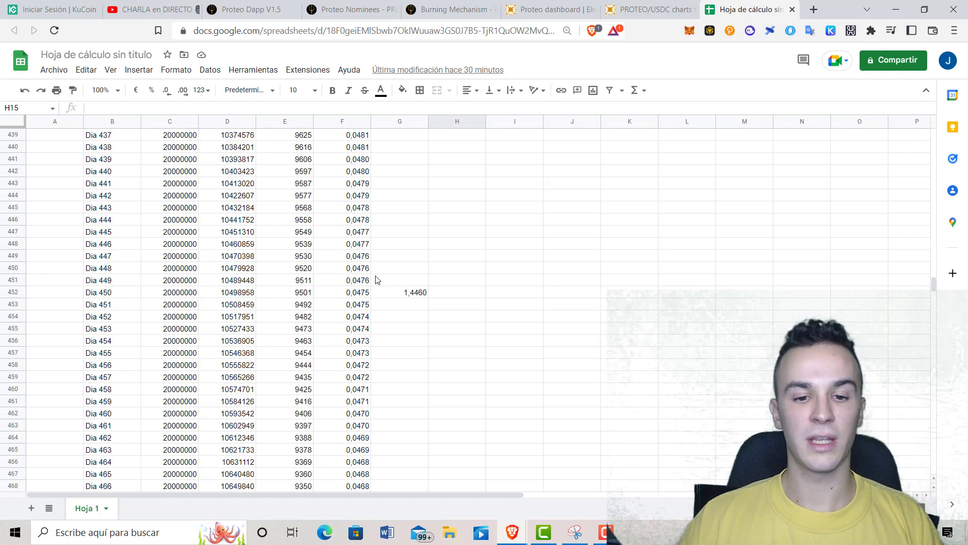
scroll(375, 280, "down", 5)
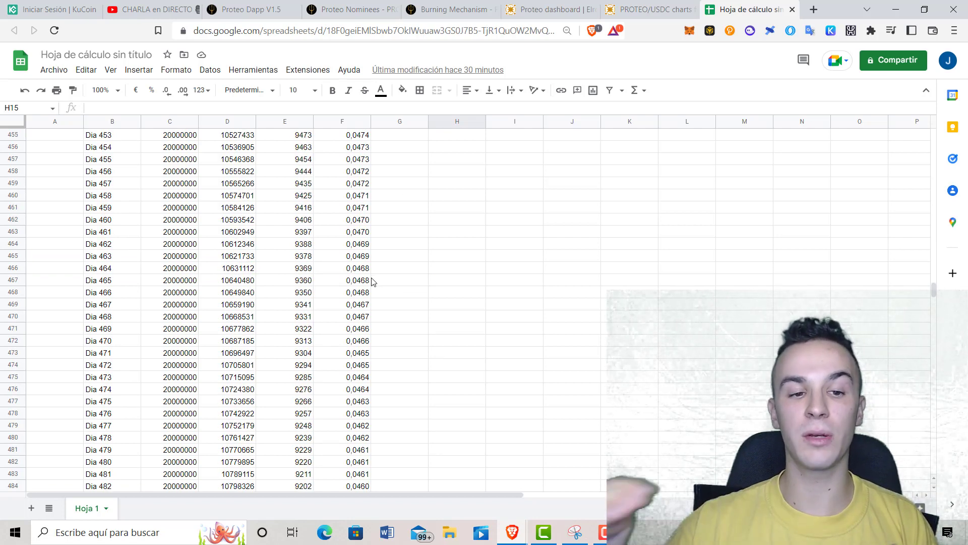
scroll(256, 265, "down", 20)
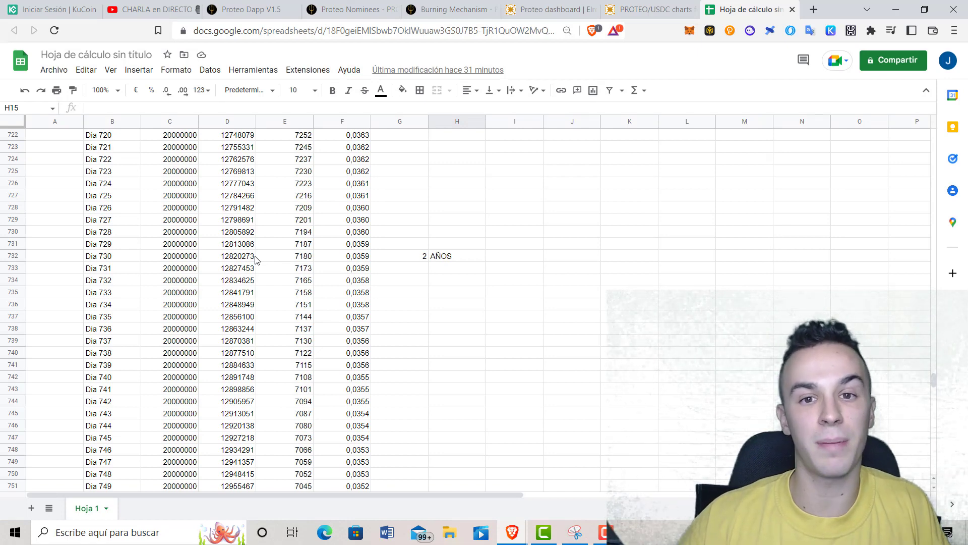
scroll(303, 255, "down", 8)
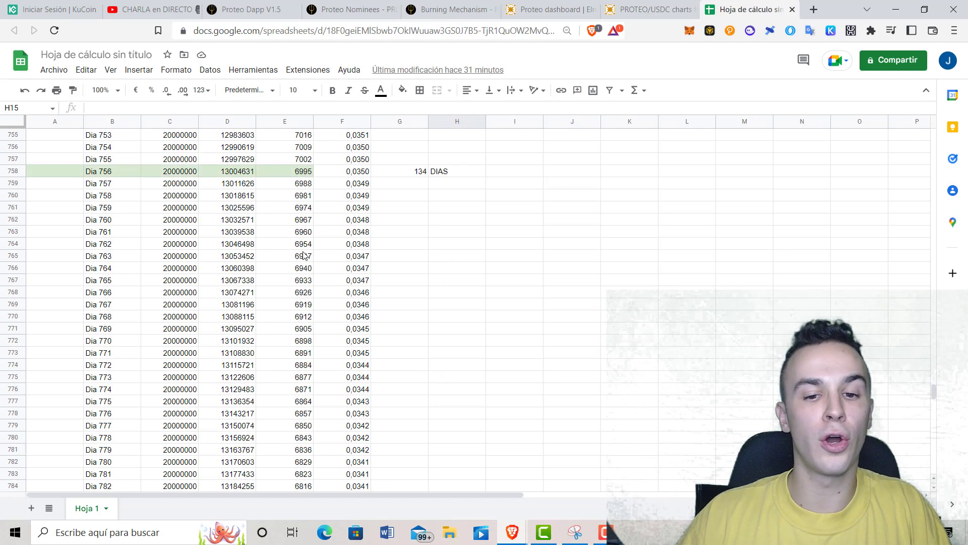
scroll(303, 255, "down", 8)
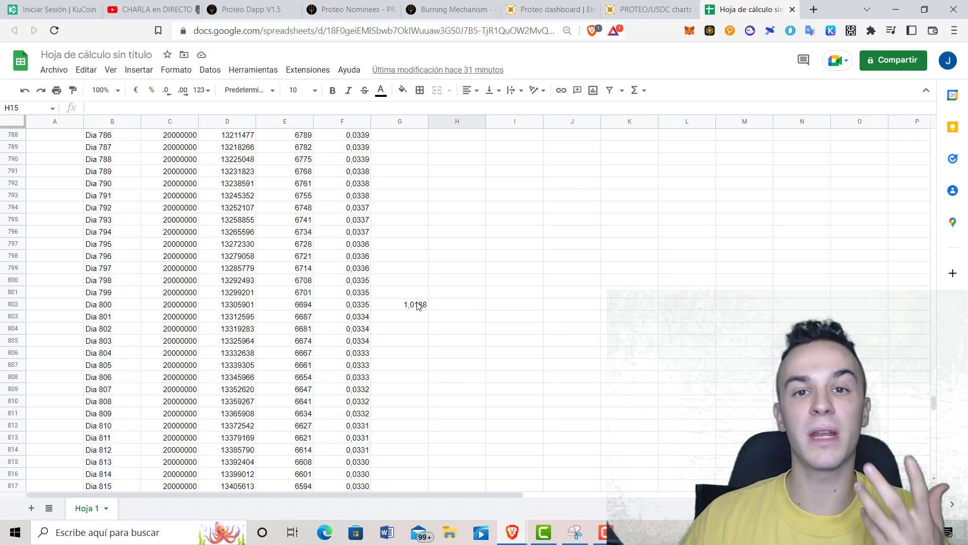
Return to the start of the projection and compare the periodic inflation figures in column G down to the Dia 910 row
key("ctrl+BackSpace")
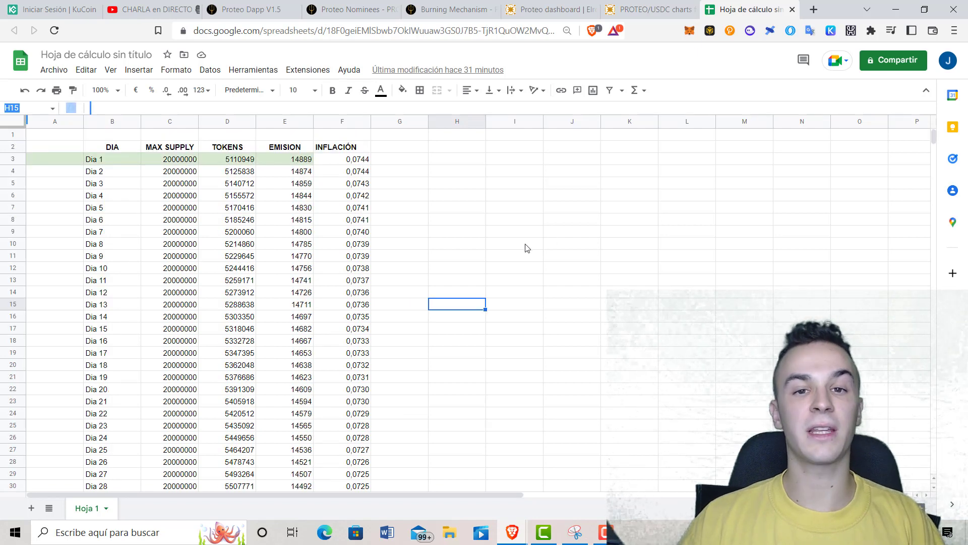
scroll(526, 247, "down", 8)
scroll(526, 247, "up", 3)
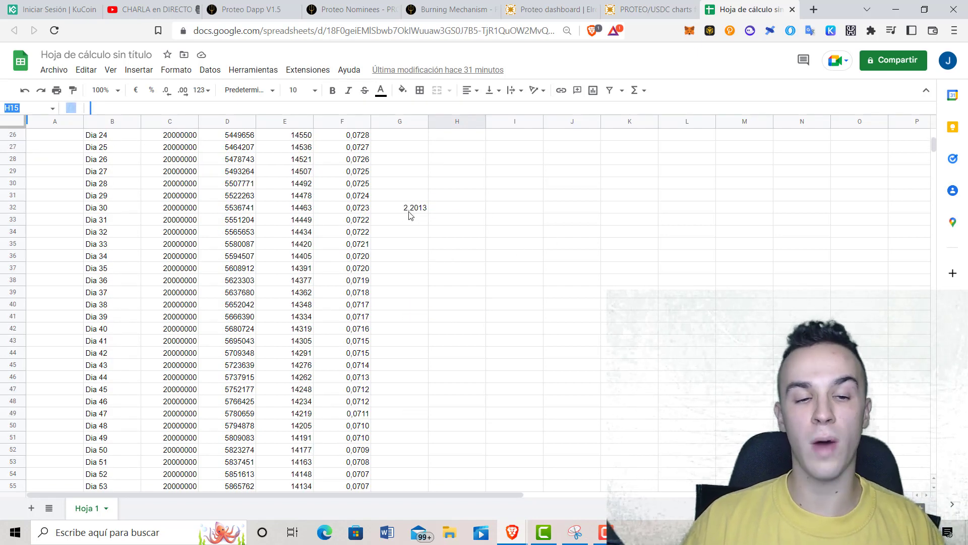
scroll(410, 217, "down", 20)
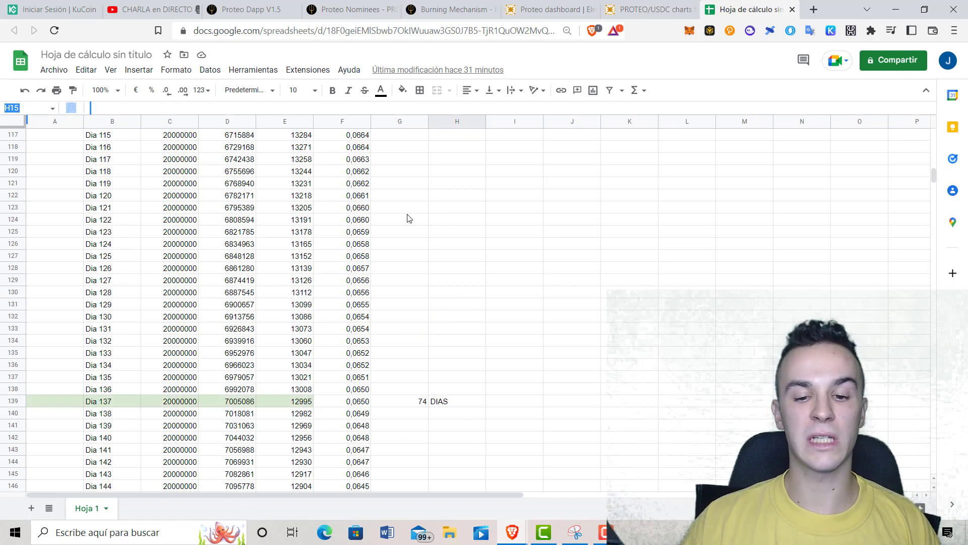
scroll(410, 218, "down", 20)
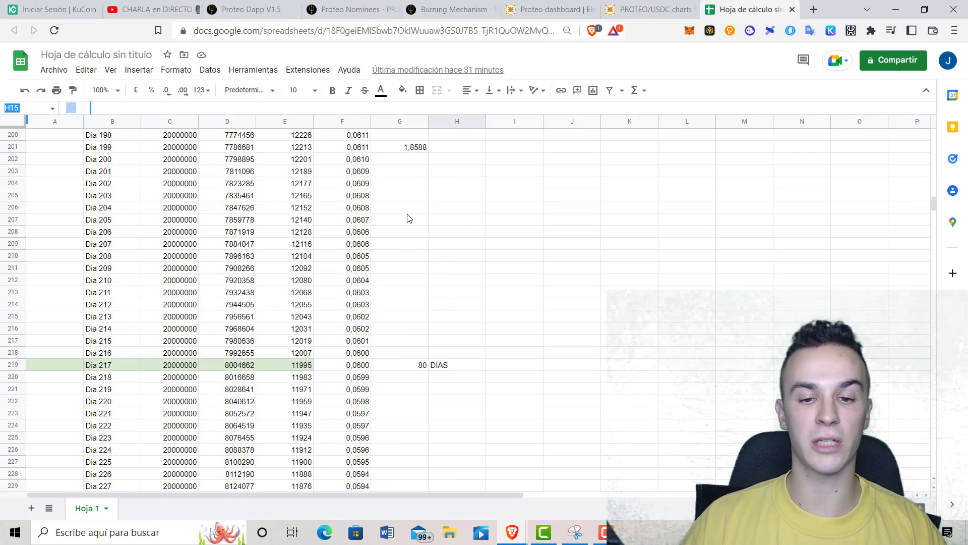
scroll(415, 169, "down", 20)
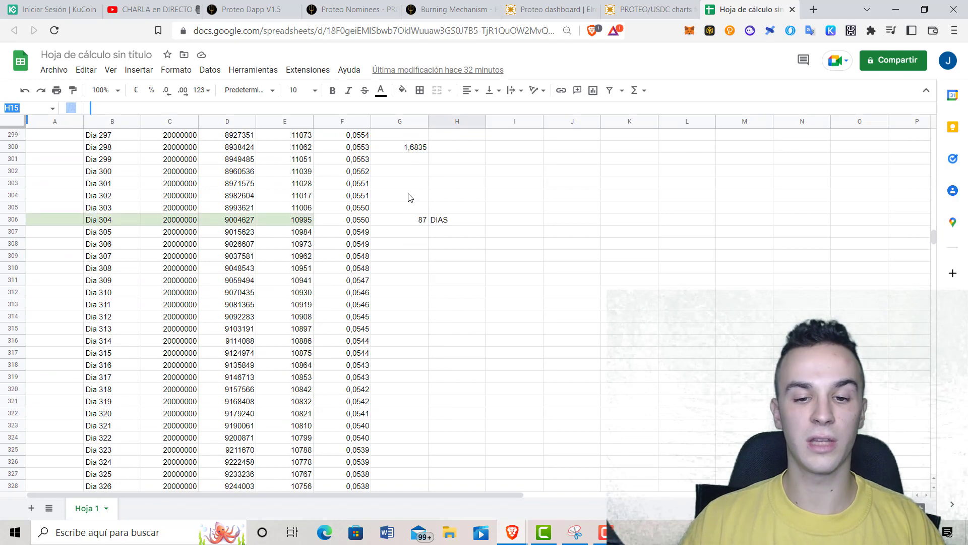
scroll(419, 179, "down", 20)
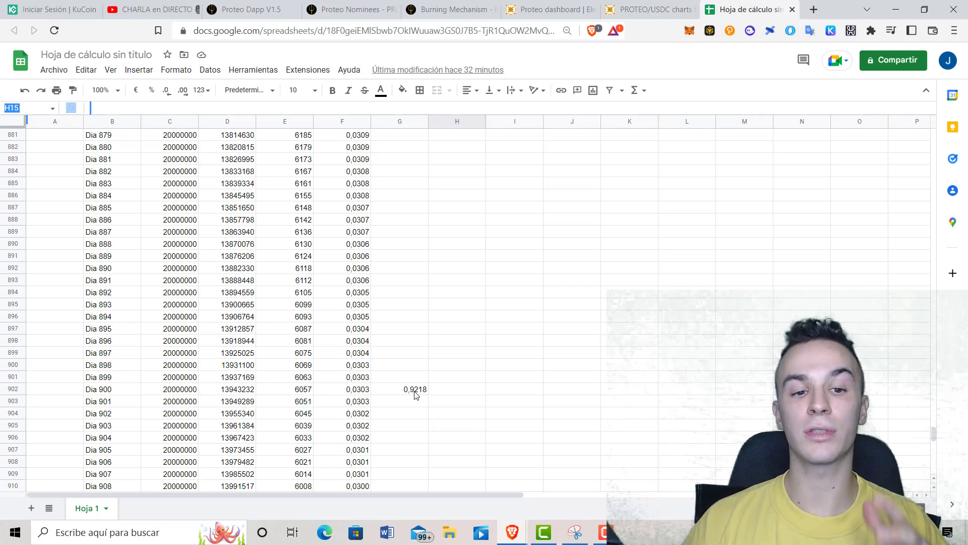
scroll(415, 395, "down", 6)
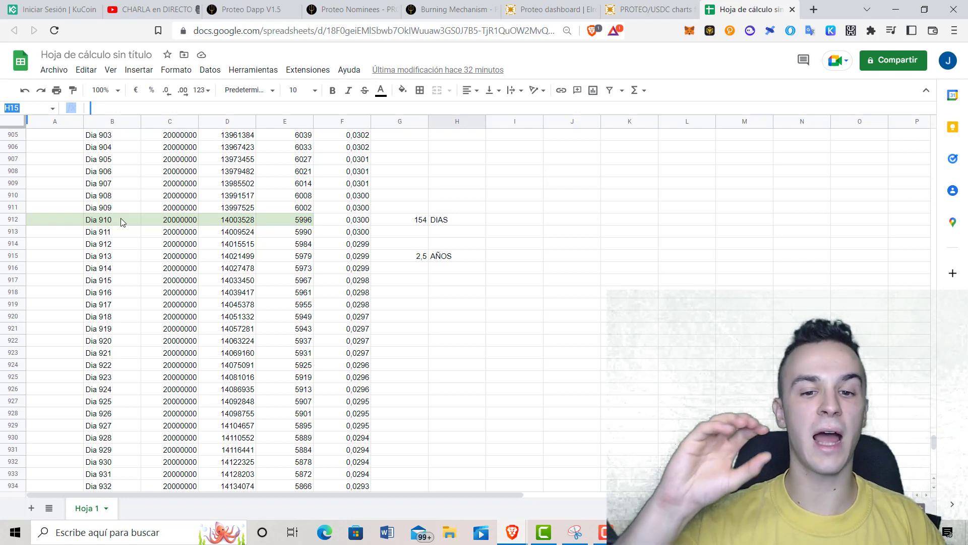
Switch to the Proteo Dapp farming page and look over the APRs of the listed farms
key("ctrl+3")
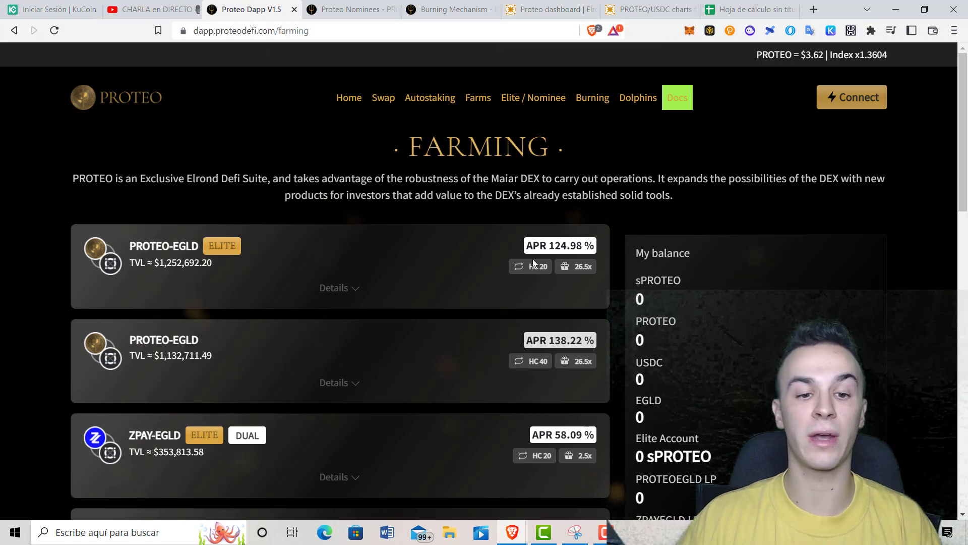
scroll(533, 259, "down", 3)
scroll(414, 247, "up", 3)
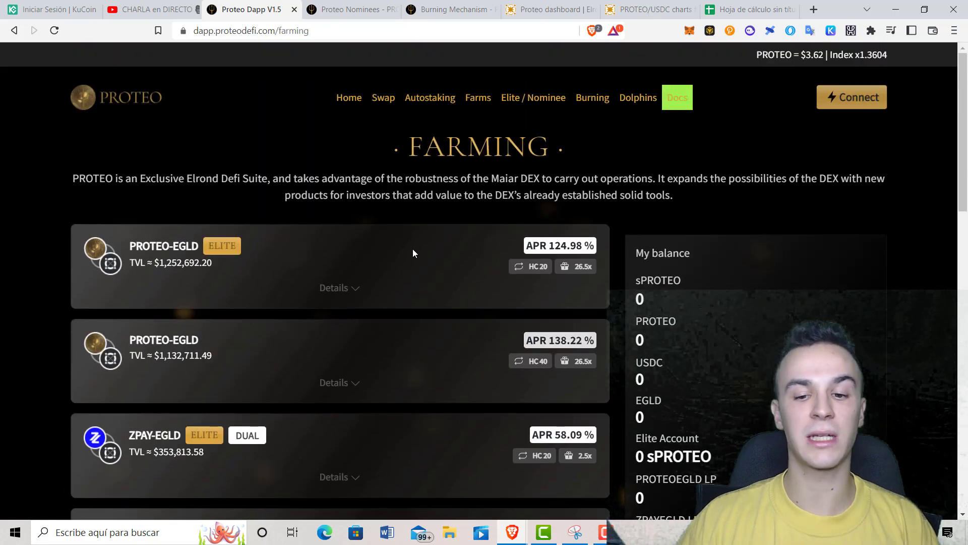
Compare the APRs and TVLs of all listed farms, from PROTEO-EGLD down to the USDC and EGLD Nominee farms
scroll(413, 249, "down", 3)
scroll(253, 206, "up", 4)
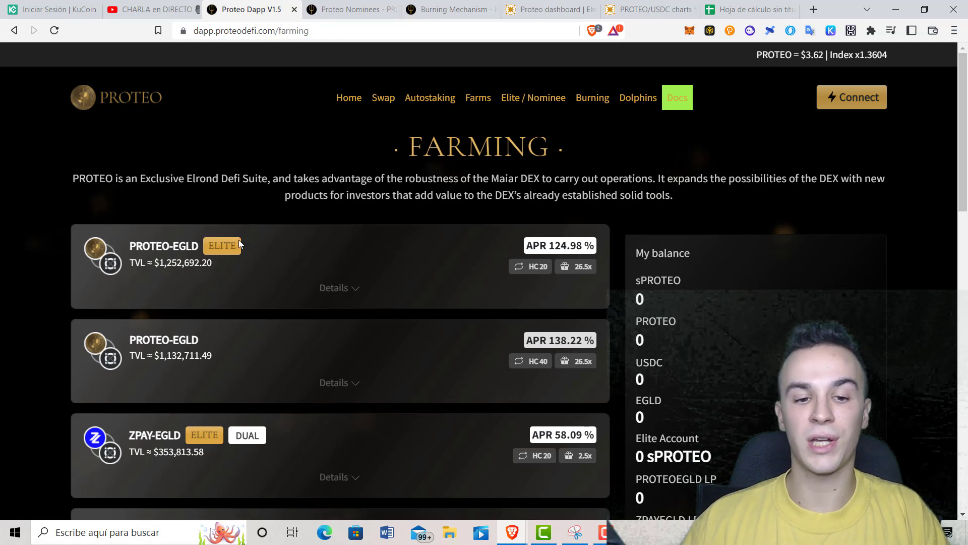
scroll(234, 252, "down", 3)
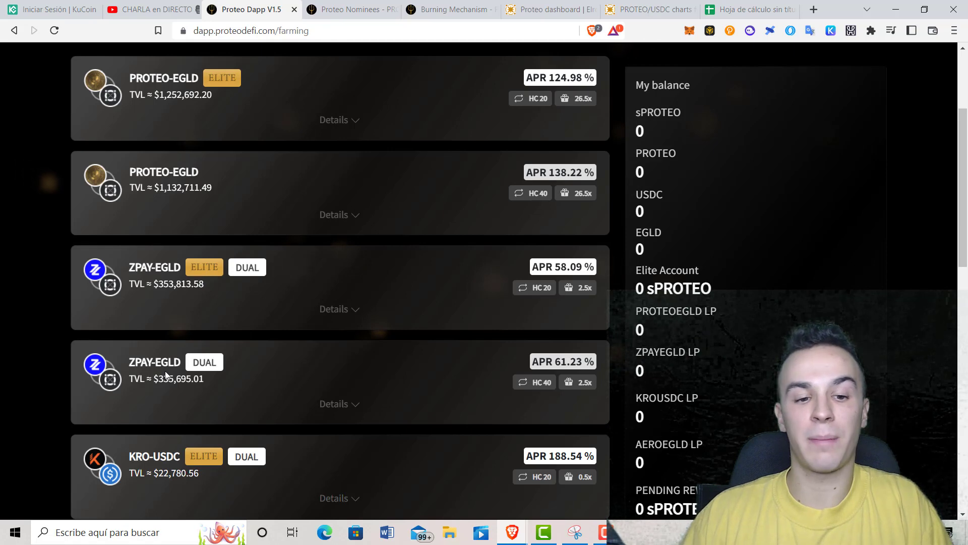
scroll(275, 179, "down", 9)
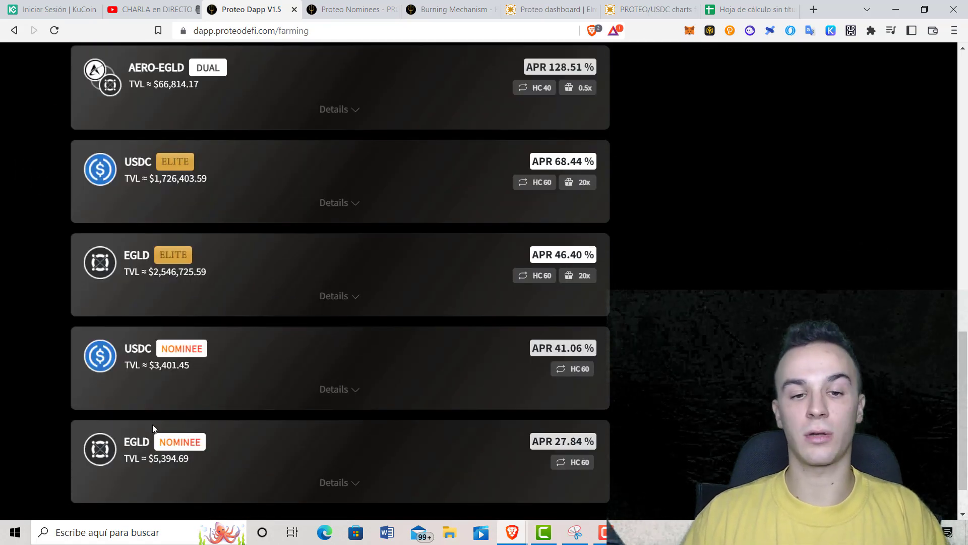
scroll(153, 427, "down", 2)
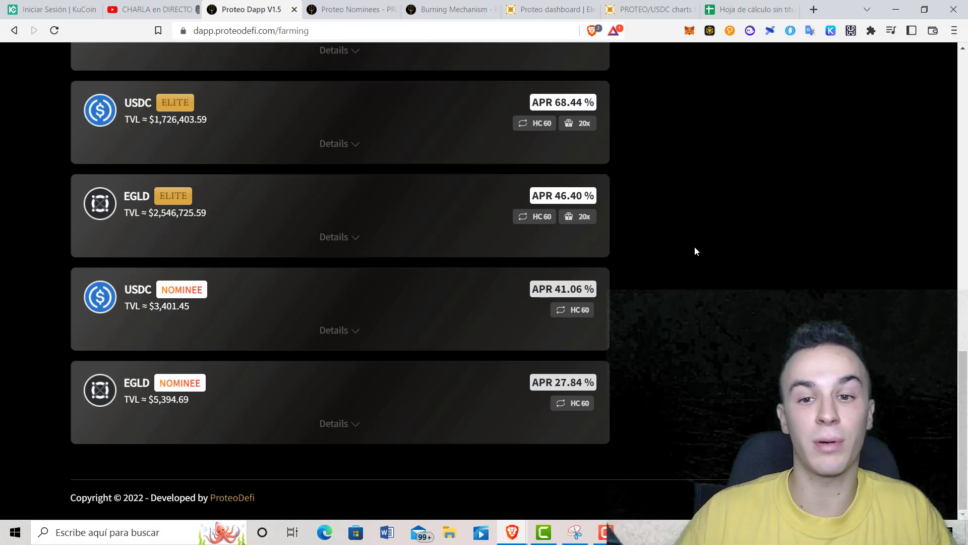
key("Home")
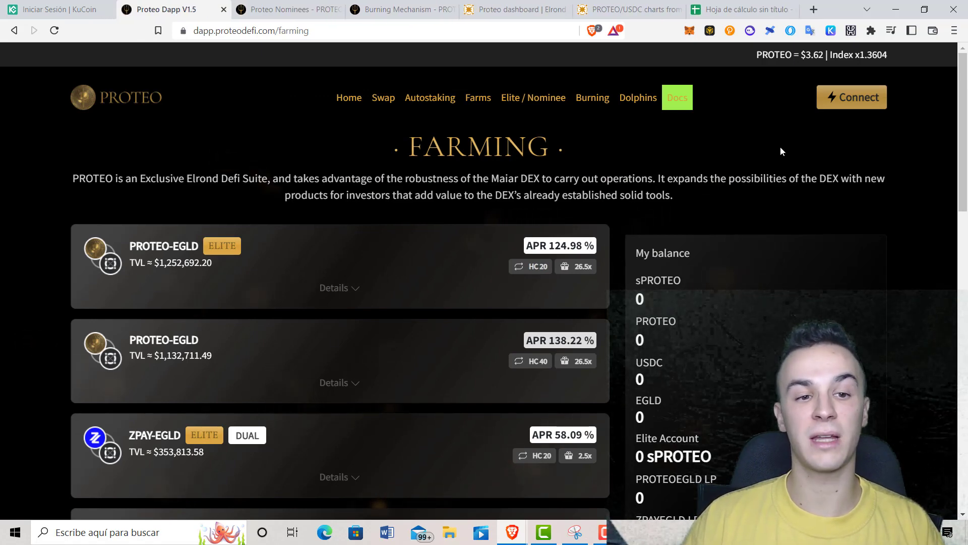
Install the Maiar DeFi Wallet extension in Brave from the Dapp's wallet connection options
left_click(850, 98)
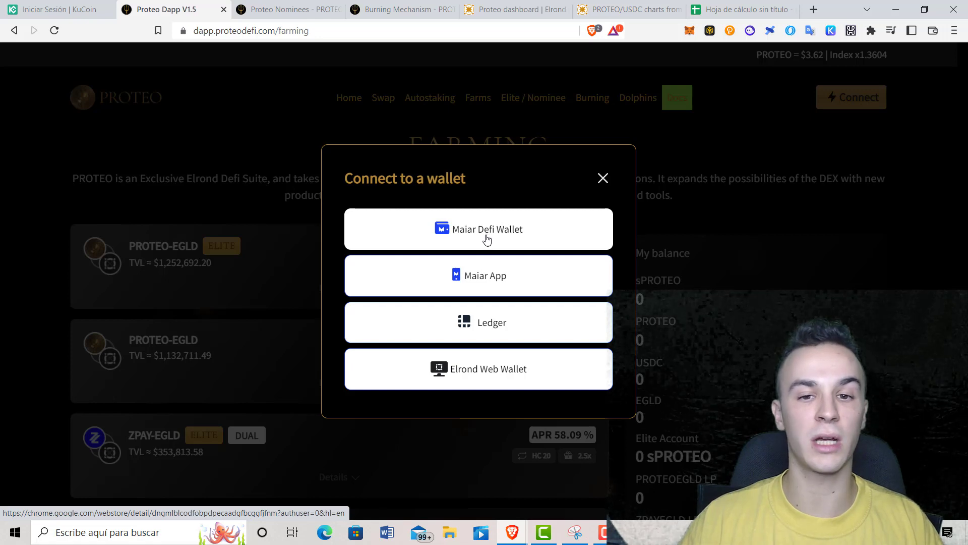
left_click(485, 238)
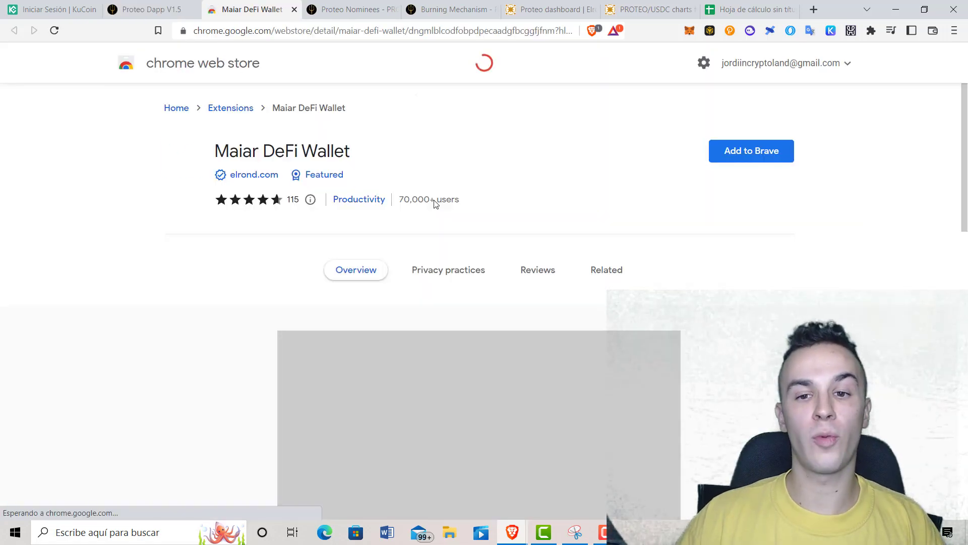
left_click(750, 161)
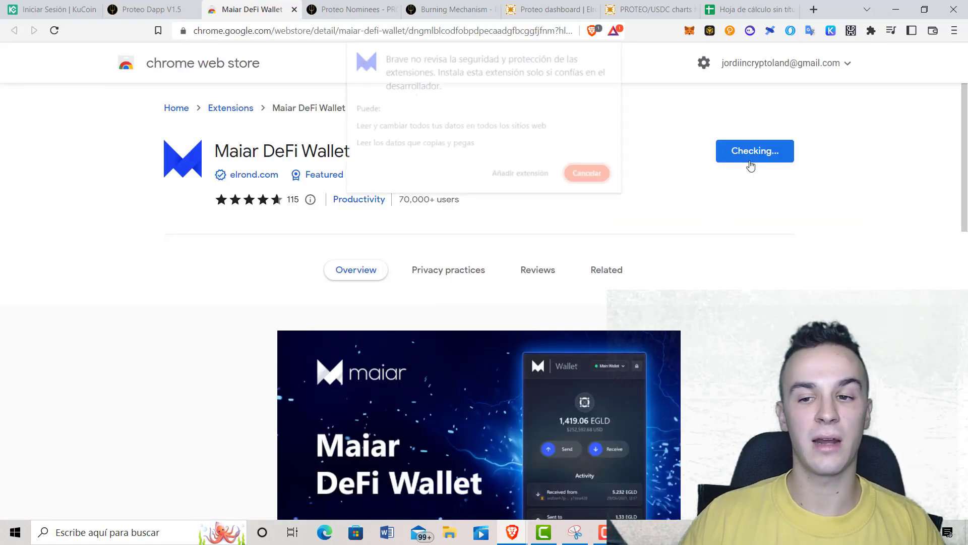
left_click(536, 180)
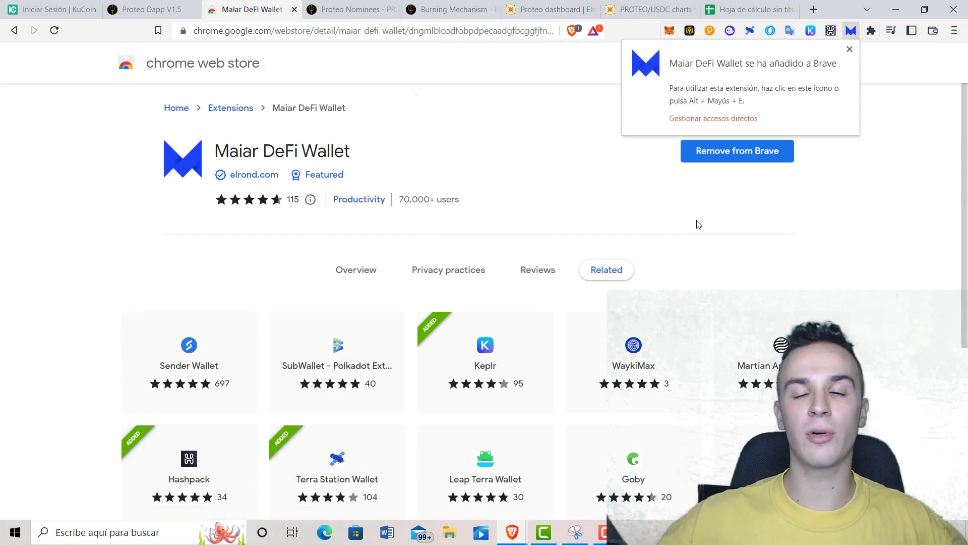
left_click(849, 49)
Open the deposit details of the Maiar DeFi Wallet's Main account and check its EGLD balance
left_click(873, 32)
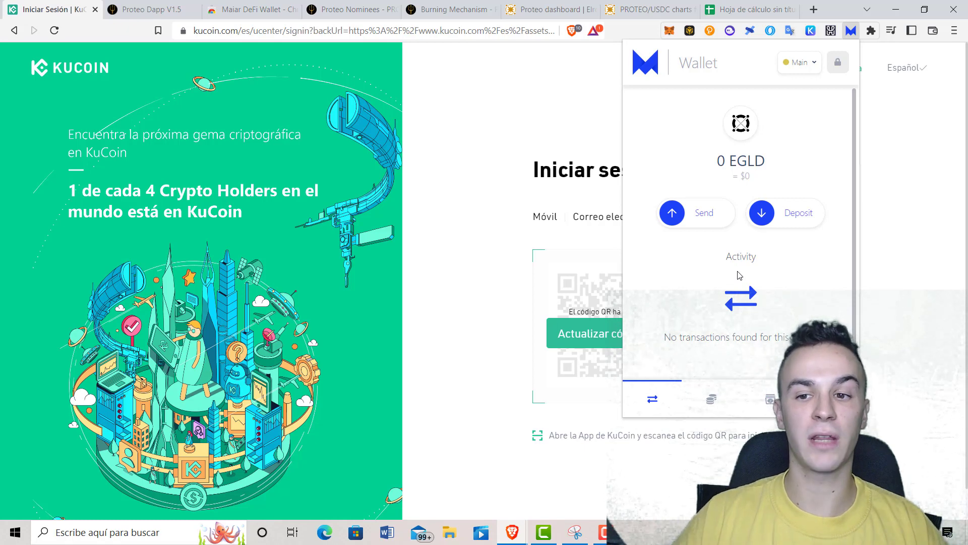
left_click(788, 222)
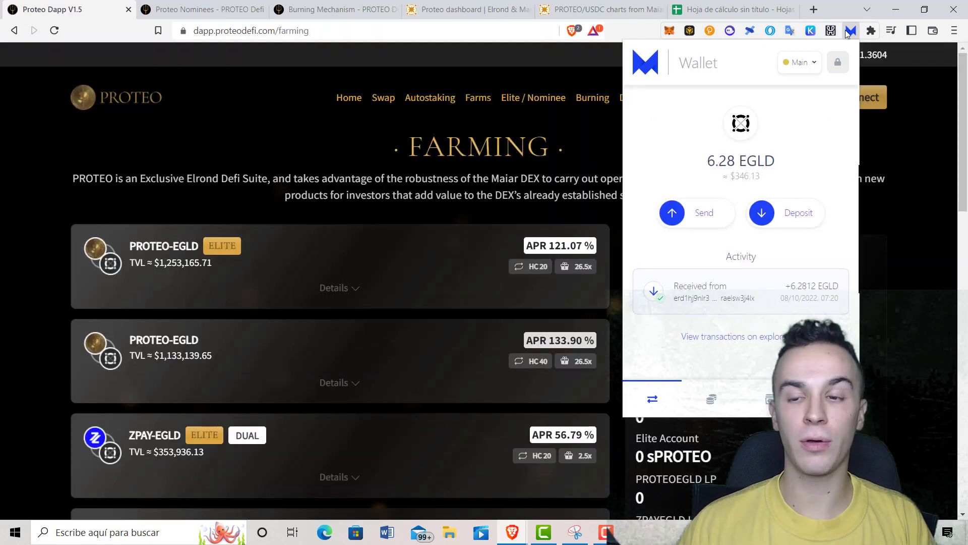
left_click(849, 31)
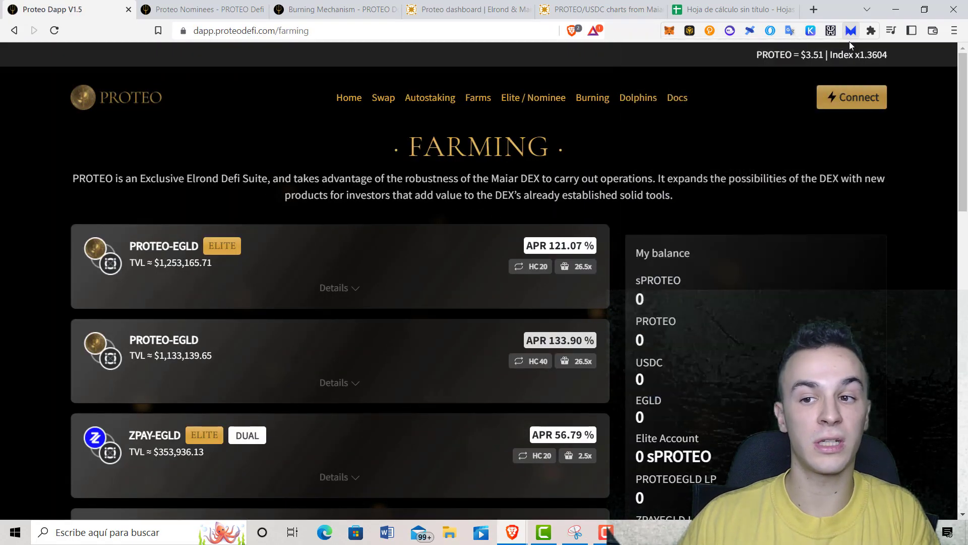
Connect the Proteo Dapp to the Main account of the Maiar DeFi Wallet
left_click(863, 101)
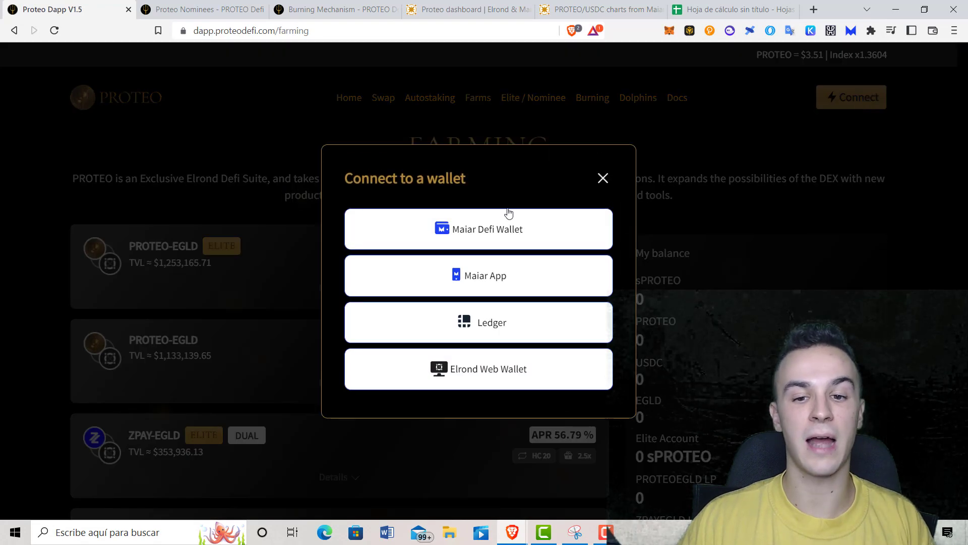
left_click(493, 222)
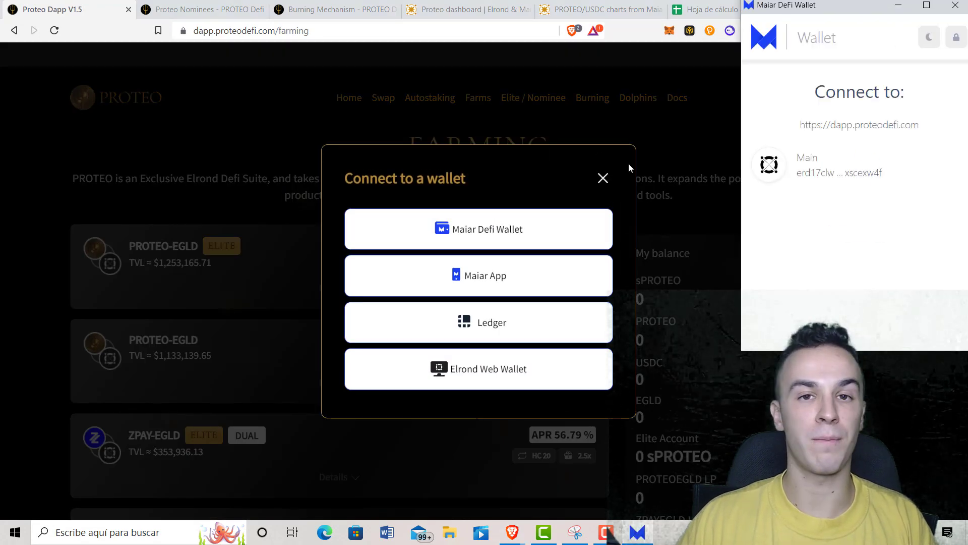
left_click(852, 180)
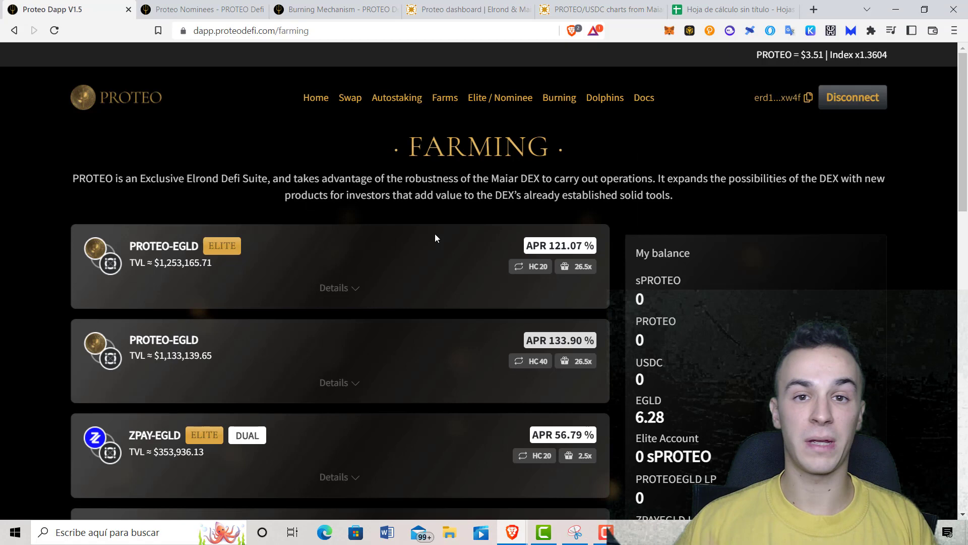
Swap 3.13 EGLD for PROTEO in the Dapp and approve both transactions in the Maiar DeFi Wallet
left_click(347, 99)
left_click(478, 470)
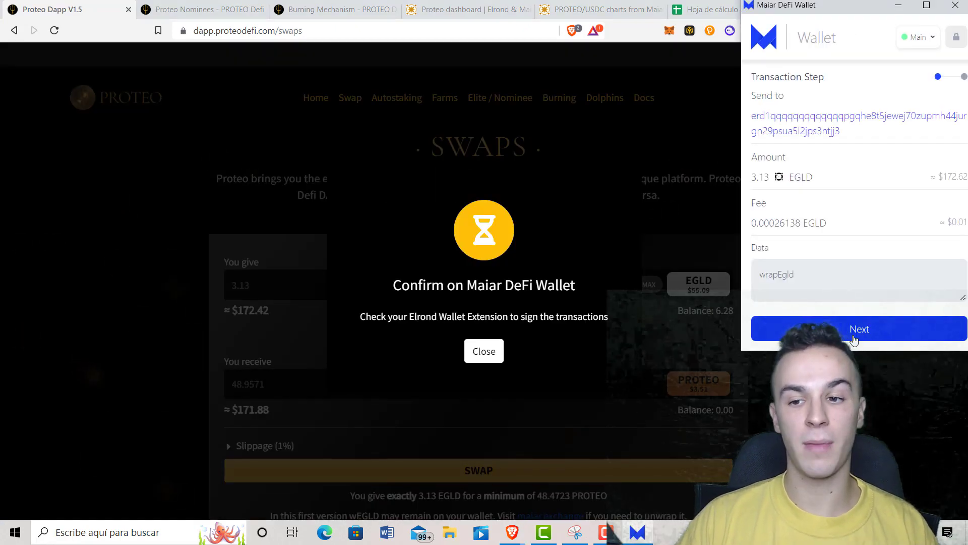
left_click(836, 327)
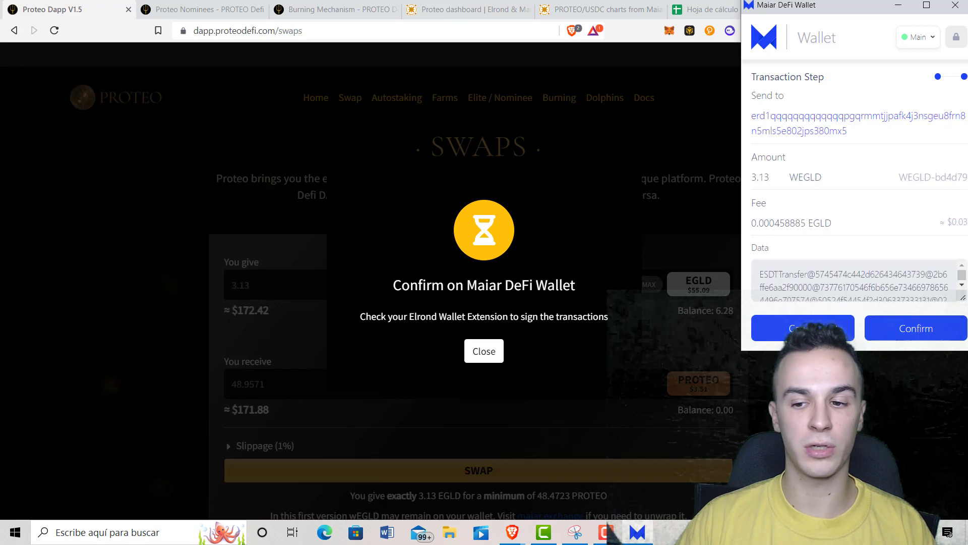
left_click(896, 328)
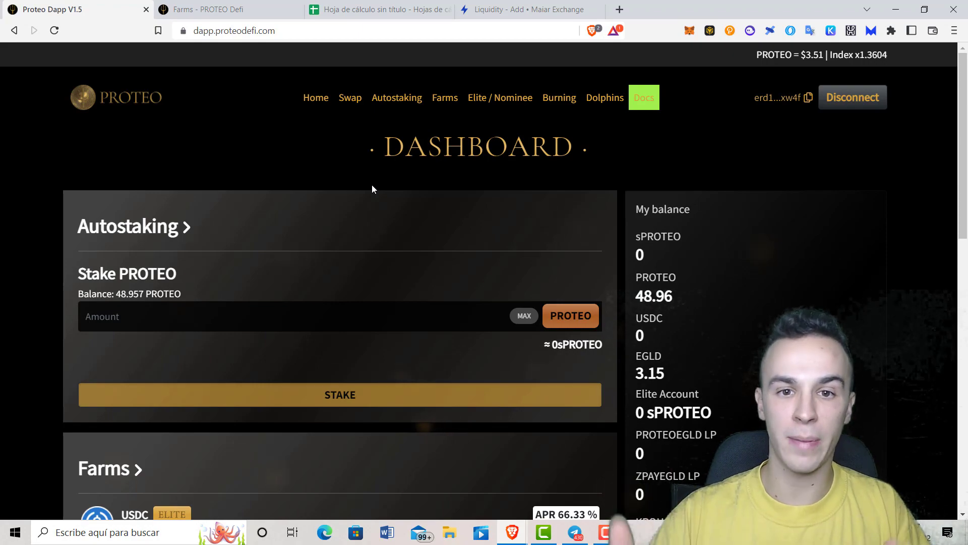
Look over the Proteo dashboard, switch to Maiar Exchange and examine the APRs of its staking and LP farms
scroll(372, 185, "down", 15)
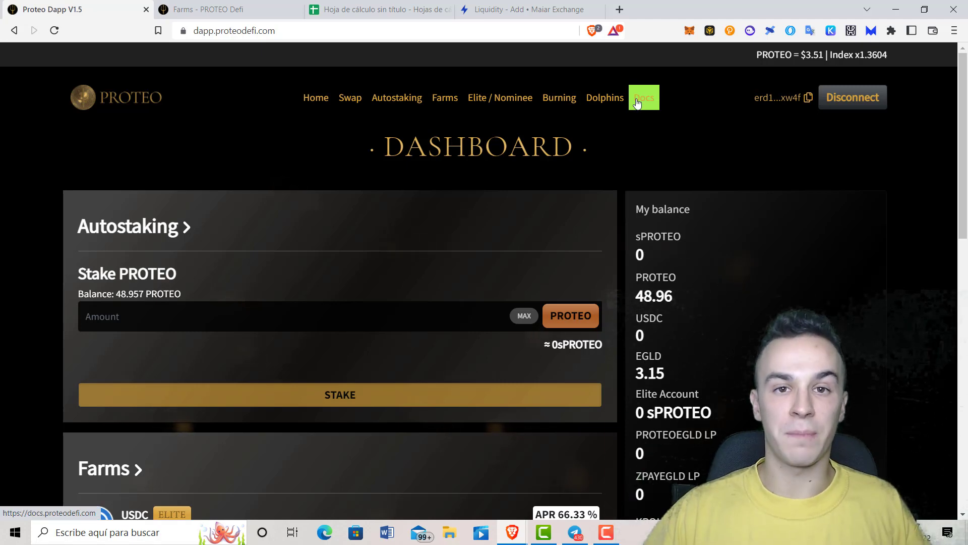
key("ctrl+shift+Tab")
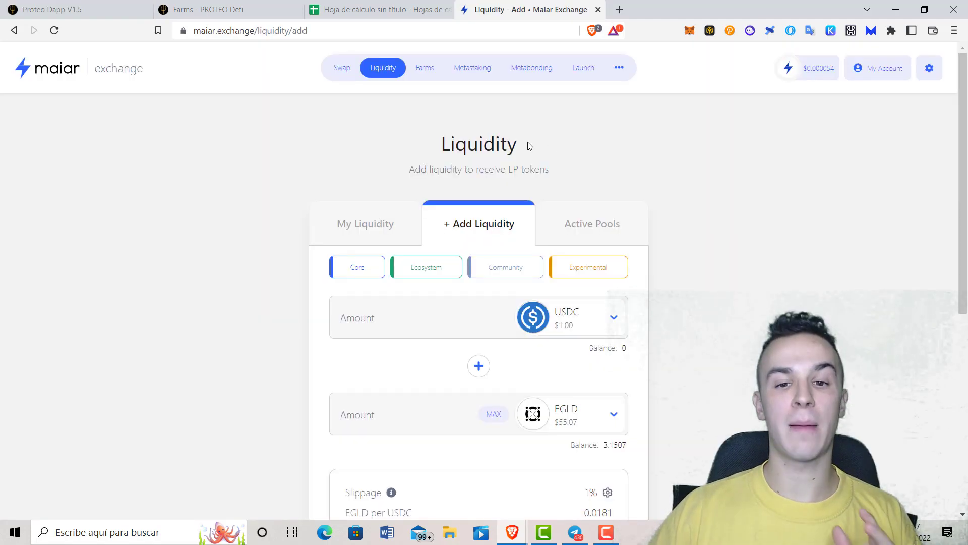
left_click(90, 76)
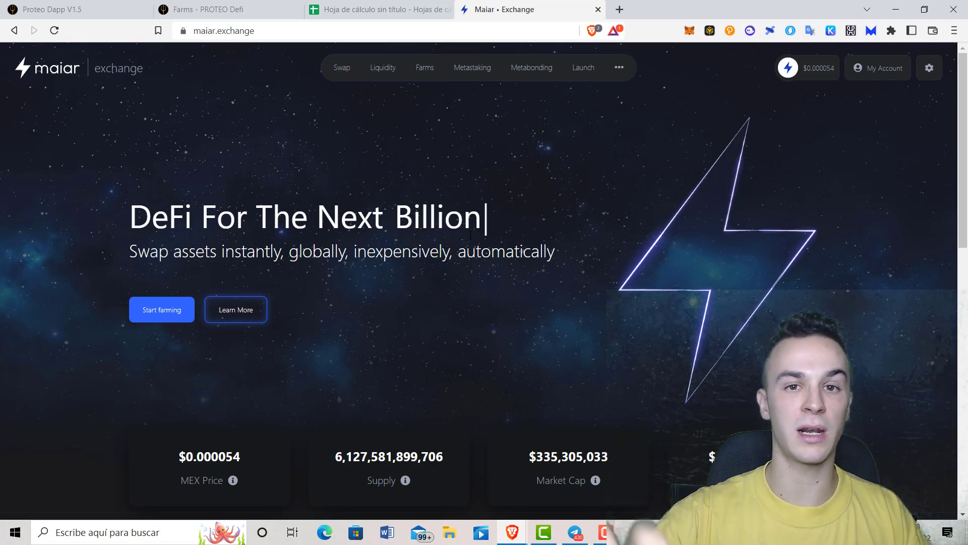
left_click(424, 68)
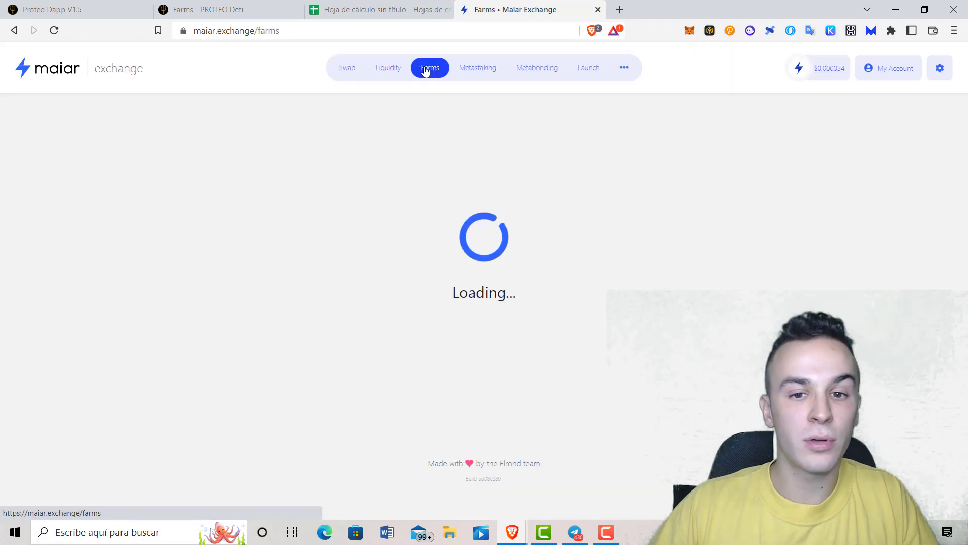
scroll(513, 253, "down", 10)
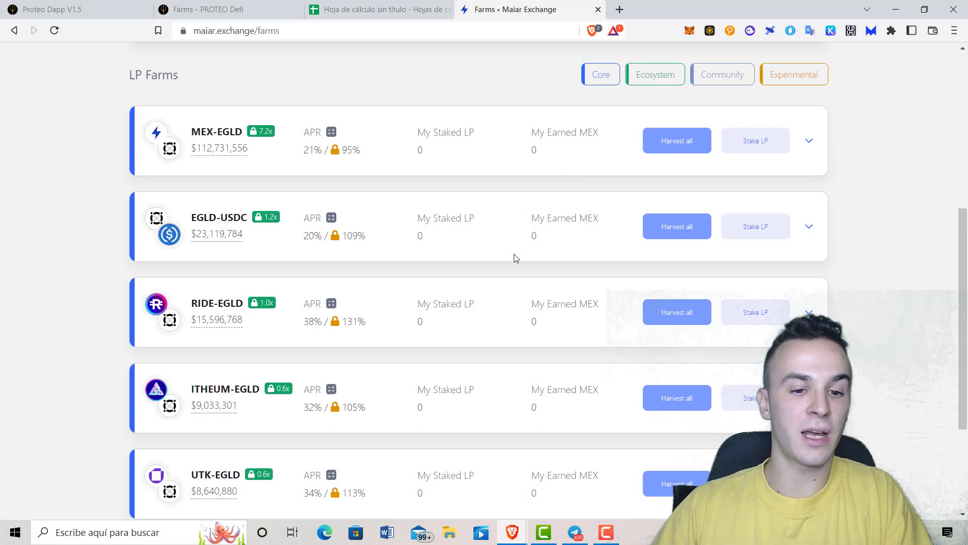
scroll(507, 262, "up", 10)
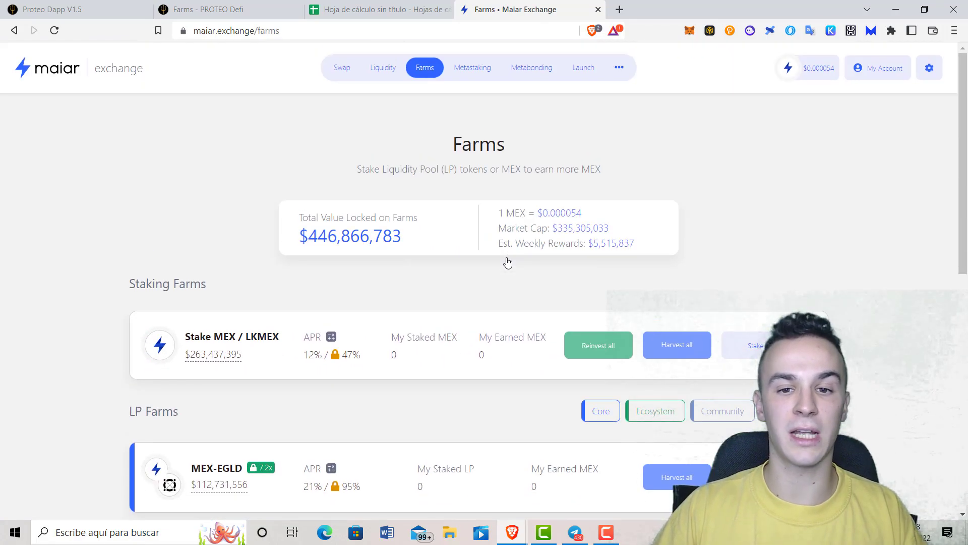
Open the Add Liquidity form on Maiar Exchange and choose EGLD as the first token of the pair
left_click(384, 75)
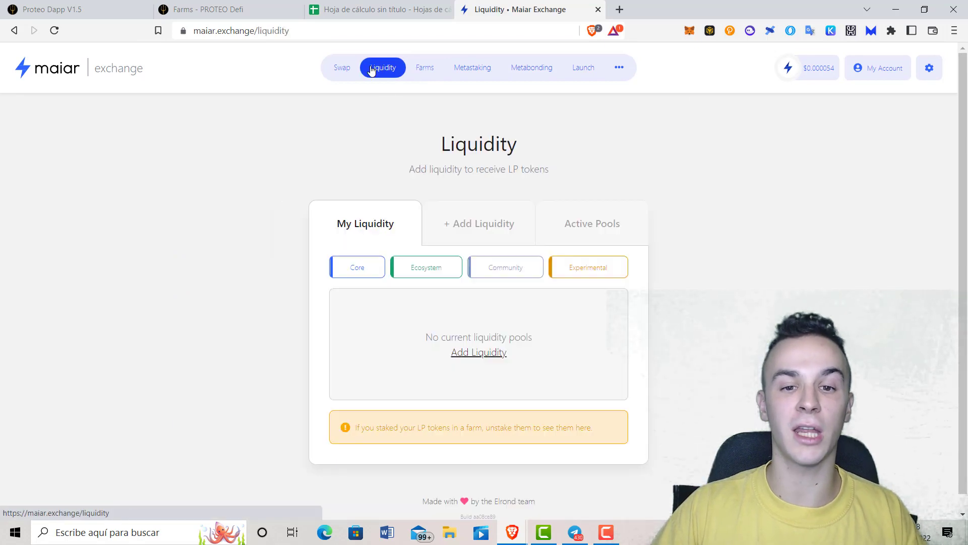
left_click(475, 213)
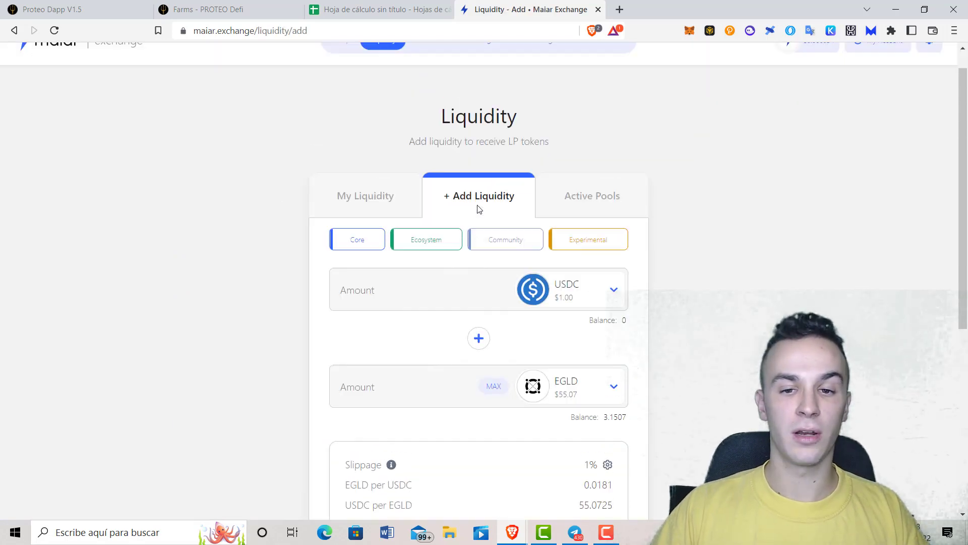
scroll(555, 297, "down", 3)
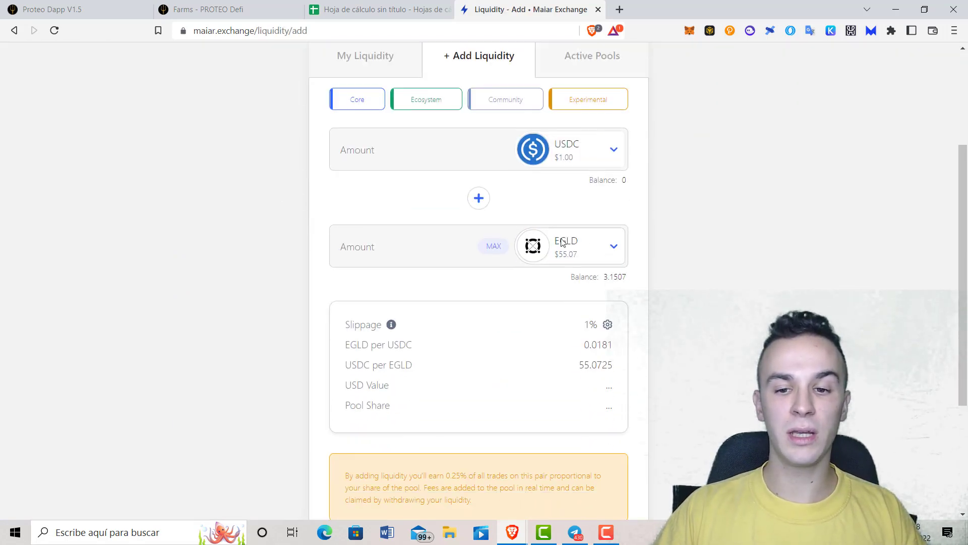
left_click(580, 164)
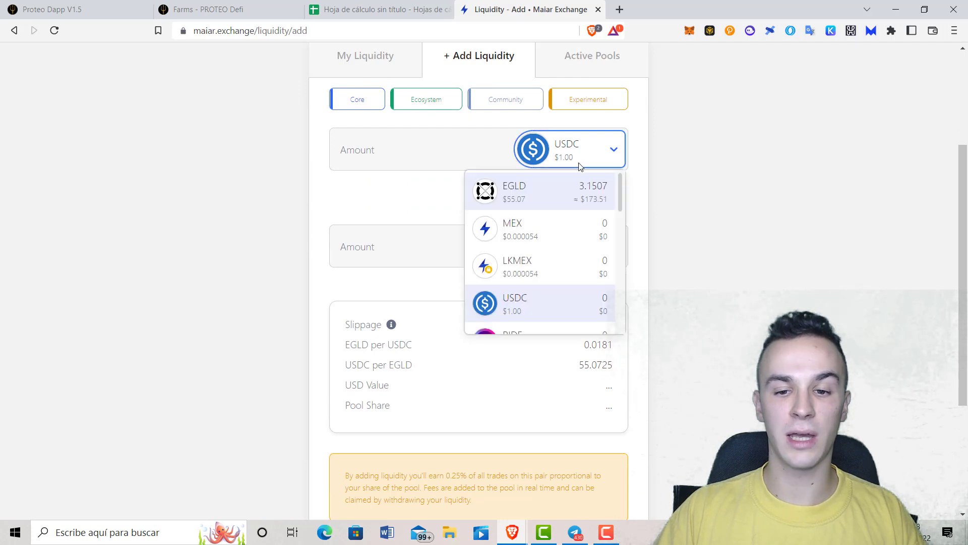
left_click(563, 192)
Look through the available tokens for the second half of the liquidity pair to find PROTEO
left_click(585, 245)
scroll(555, 320, "down", 8)
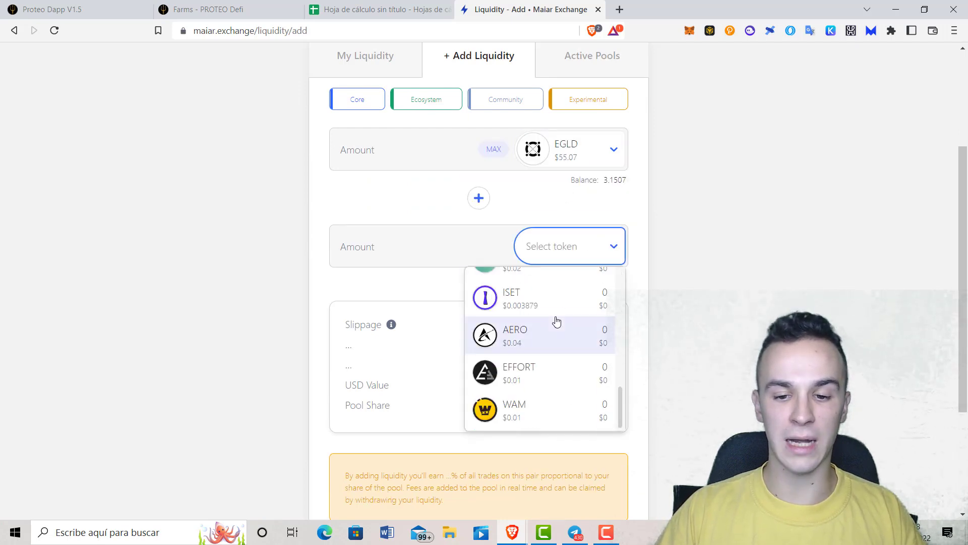
scroll(556, 321, "up", 8)
scroll(795, 266, "up", 3)
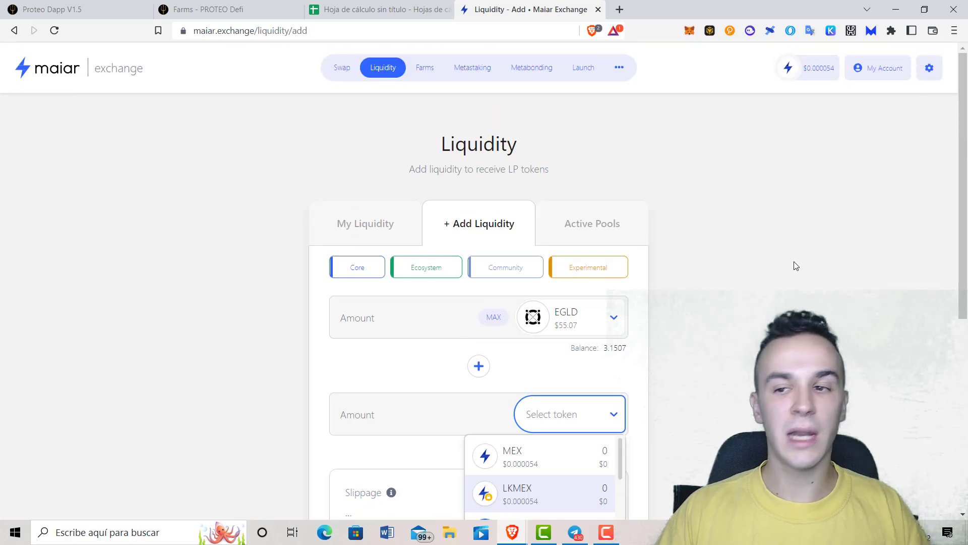
Add PROTEO-0c7311 as an experimental token in the exchange settings, accepting the risks
left_click(929, 69)
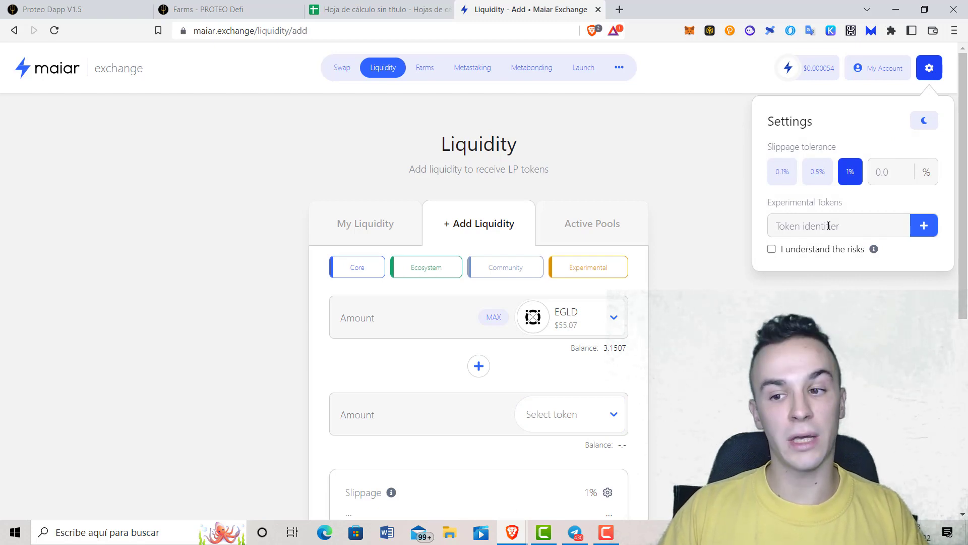
left_click(828, 226)
type("PROTEO-0c731")
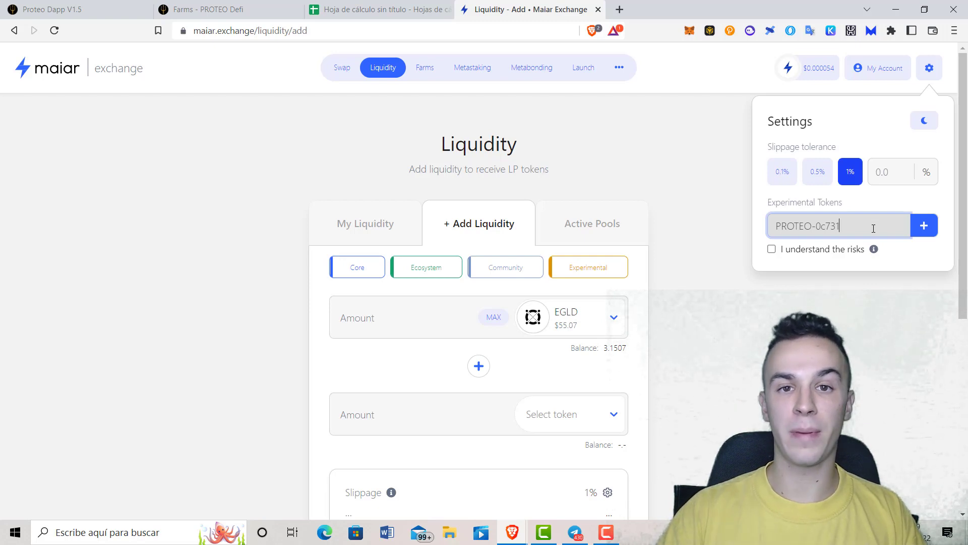
left_click(924, 225)
left_click(771, 249)
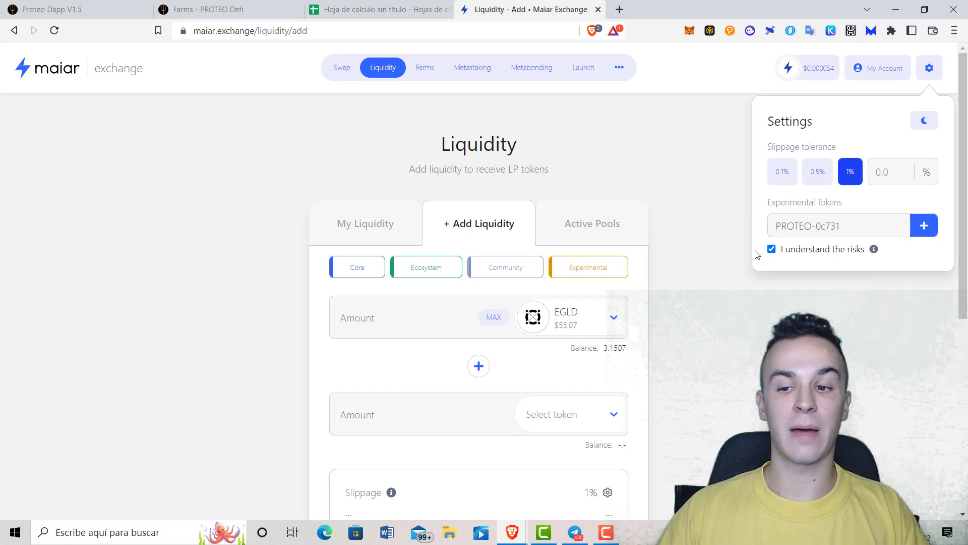
left_click(852, 229)
type("1")
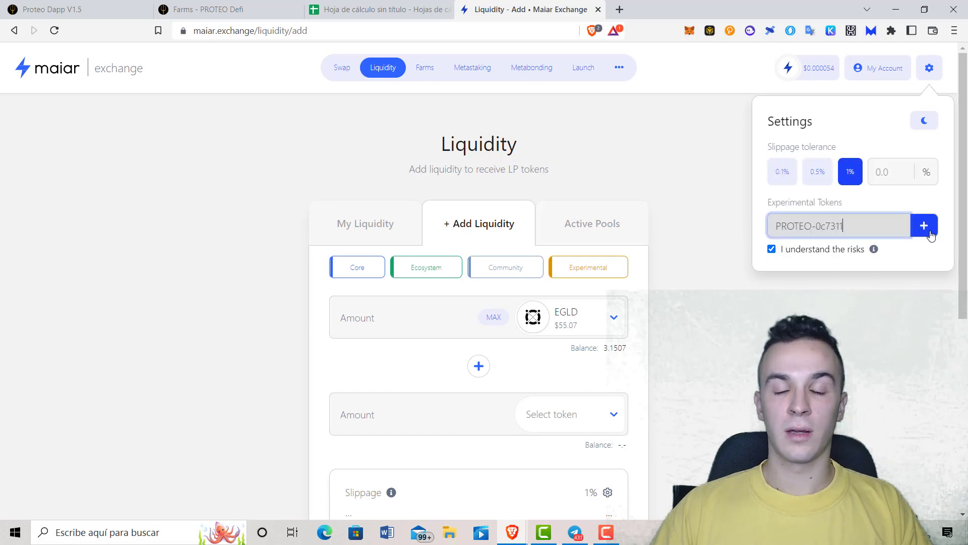
left_click(929, 233)
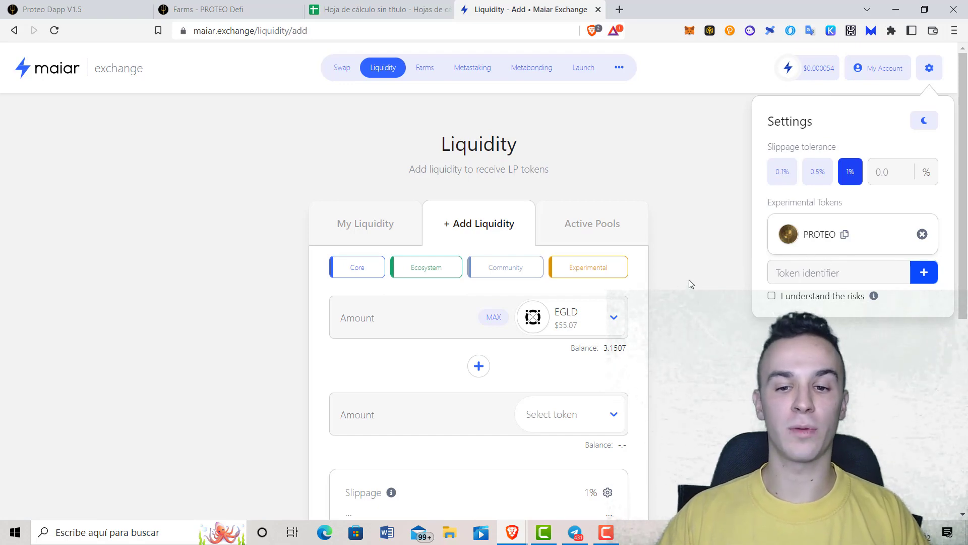
Choose PROTEO as the second token of the EGLD pair and set its amount to the maximum, 48.9571 PROTEO
scroll(676, 285, "down", 3)
scroll(676, 291, "down", 1)
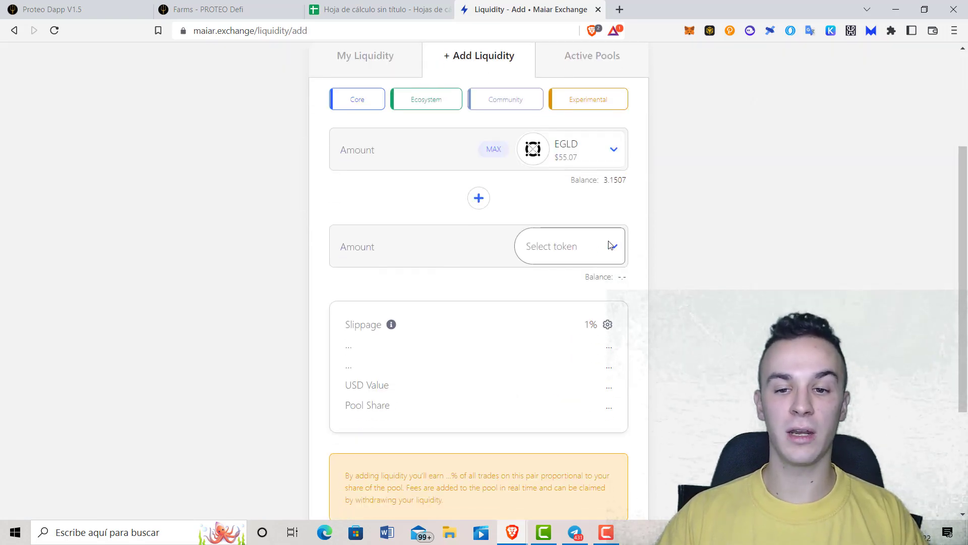
left_click(587, 251)
scroll(575, 334, "down", 10)
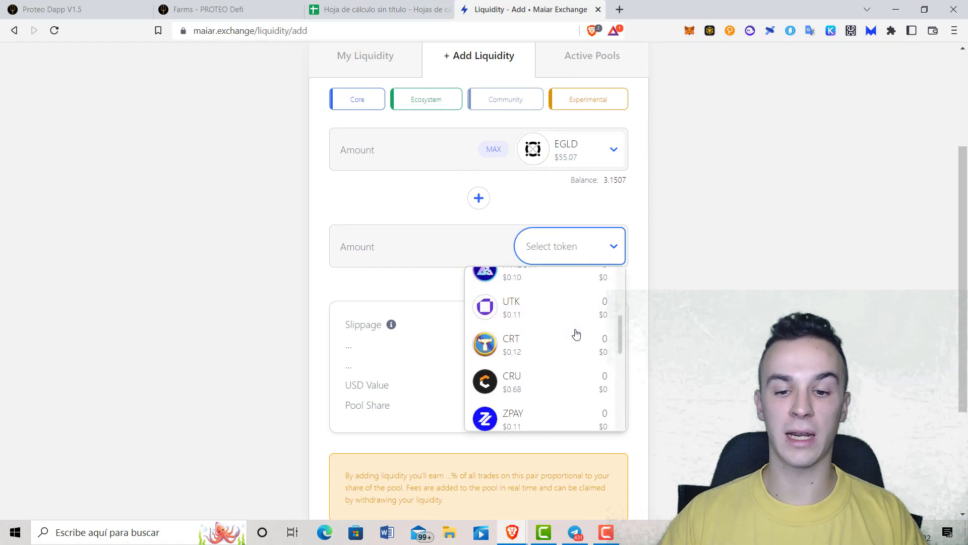
left_click(568, 411)
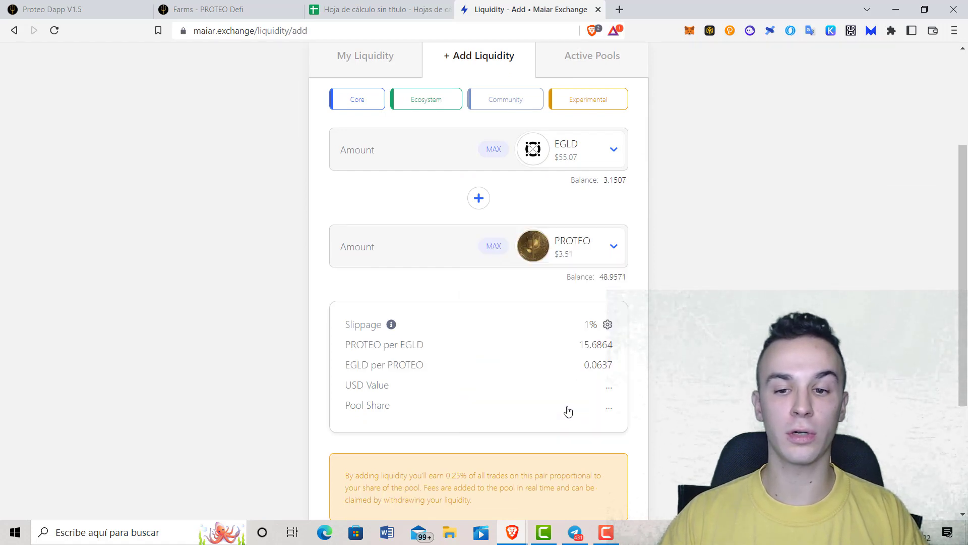
left_click(502, 251)
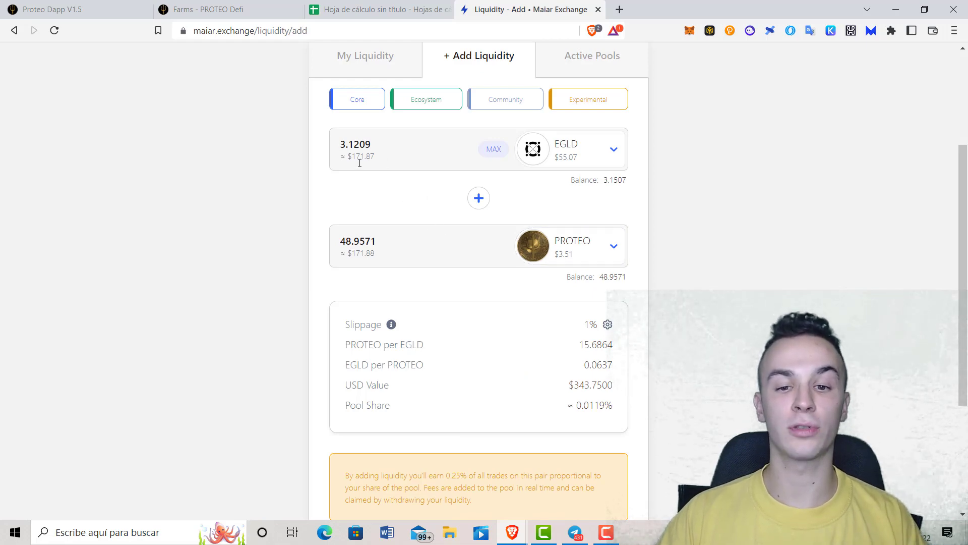
Submit the EGLD and PROTEO liquidity deposit and sign all of its transactions in the Maiar DeFi Wallet
scroll(416, 174, "down", 4)
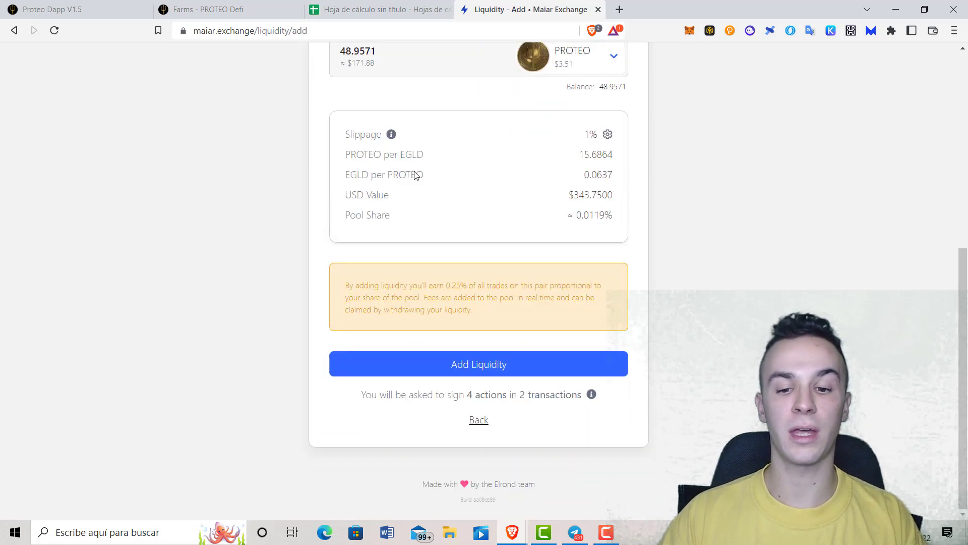
left_click(471, 364)
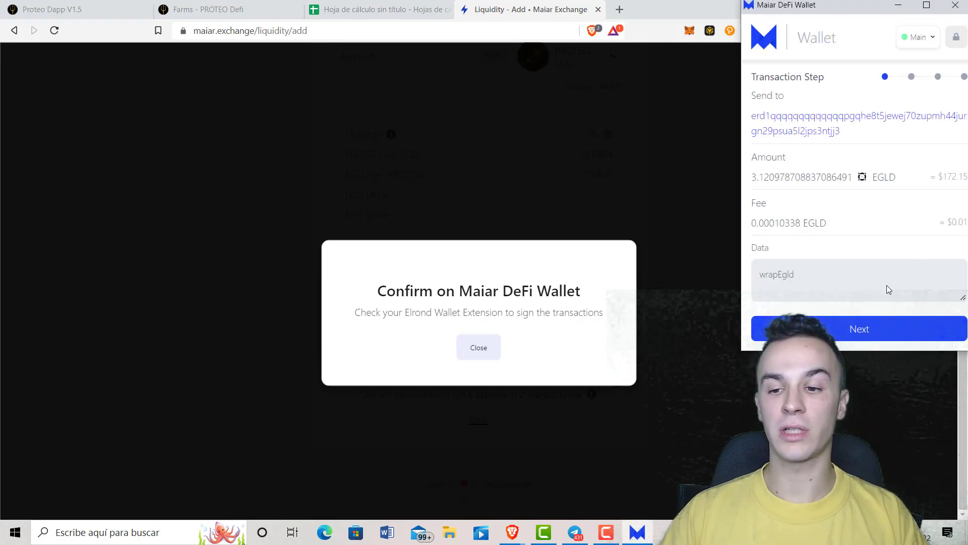
left_click(875, 337)
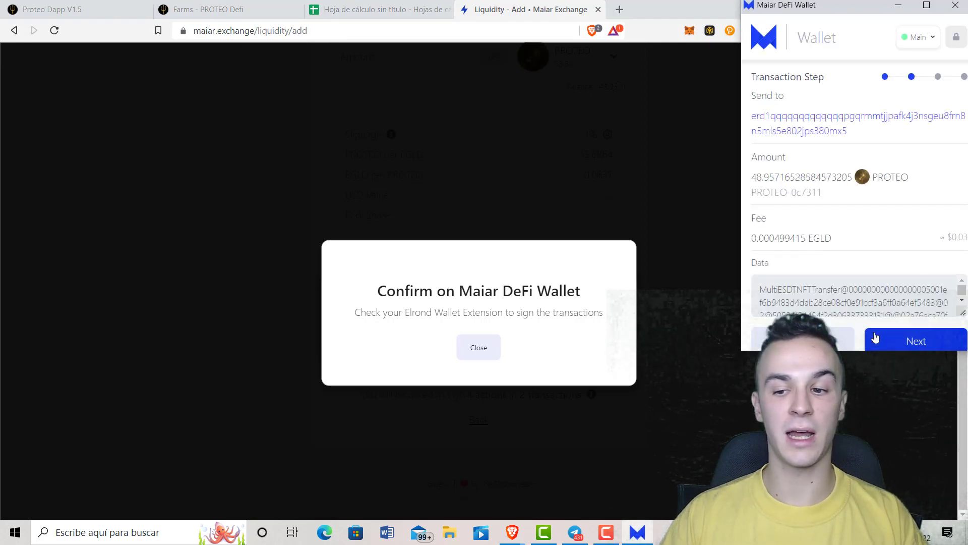
left_click(889, 344)
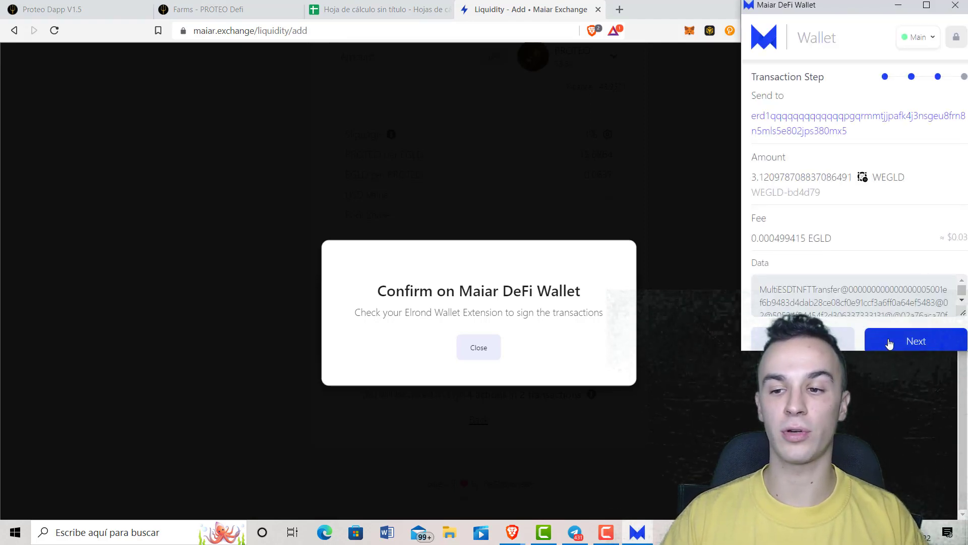
left_click(889, 342)
left_click(899, 330)
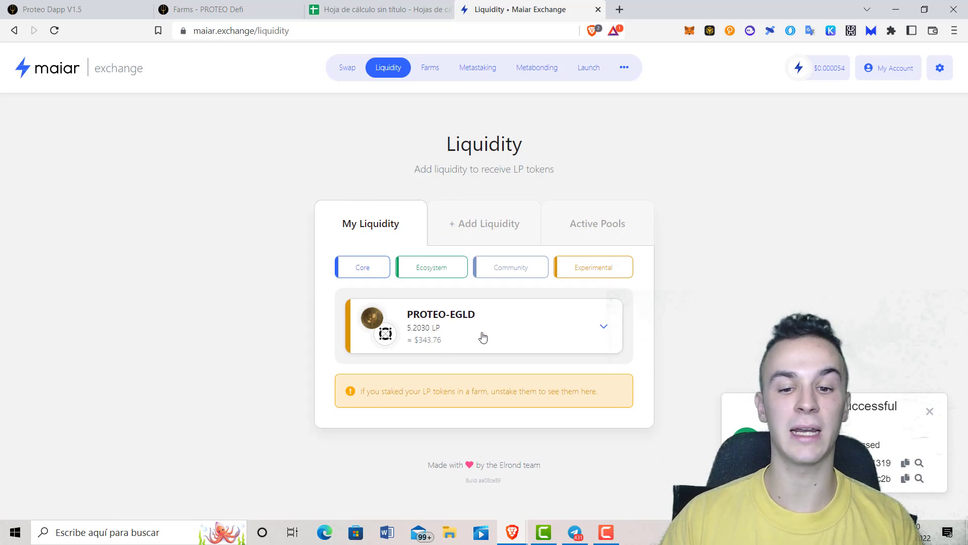
Review the details of the PROTEO-EGLD liquidity position, and switch to the Proteo Dapp and reload its dashboard to refresh the balances
left_click(436, 329)
scroll(444, 327, "down", 3)
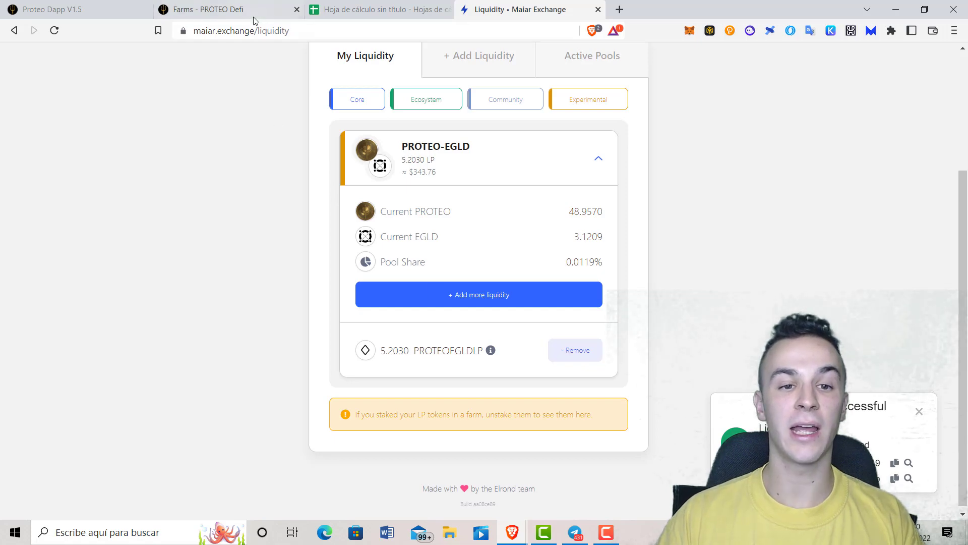
left_click(127, 12)
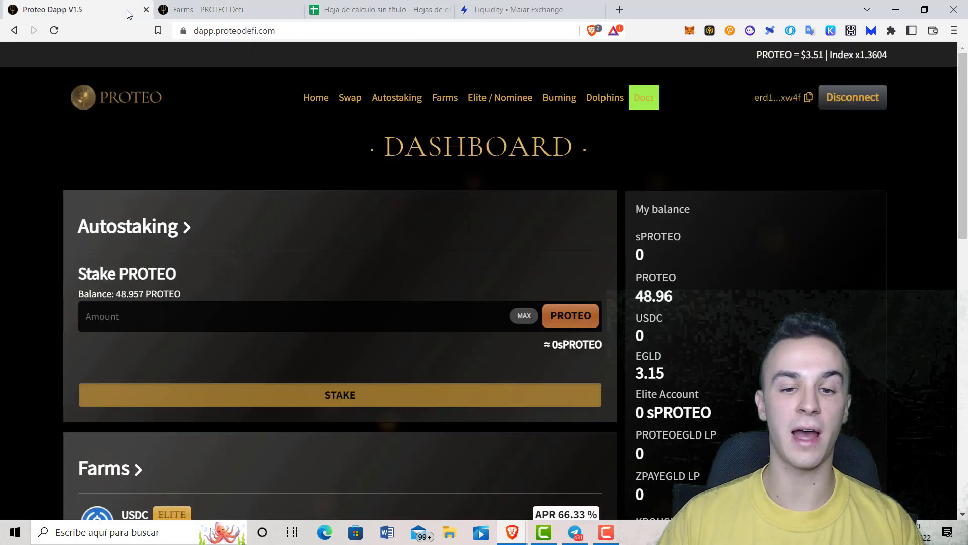
scroll(343, 250, "down", 3)
scroll(347, 250, "up", 3)
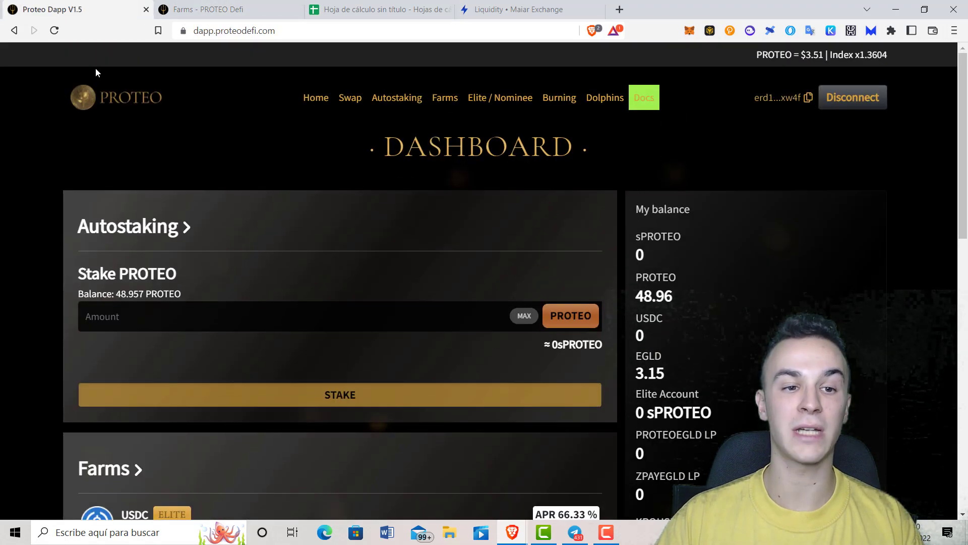
left_click(55, 30)
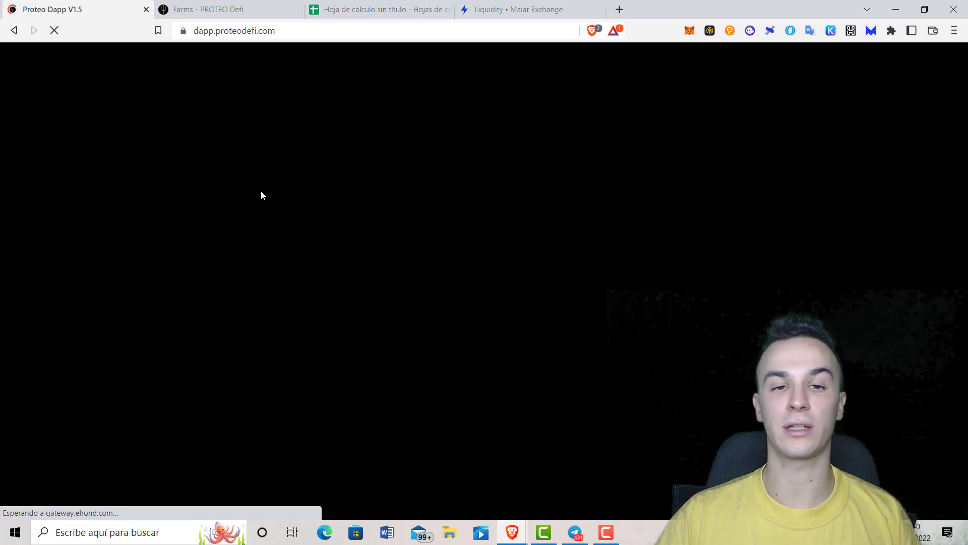
scroll(495, 244, "down", 1)
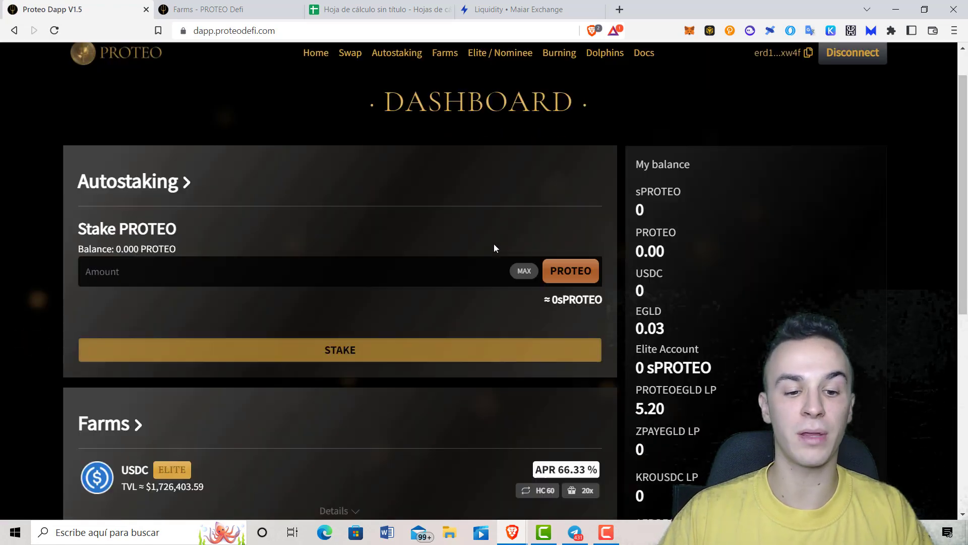
Expand the non-Elite PROTEO-EGLD farm on the Proteo dashboard and open its staking form
scroll(495, 248, "down", 5)
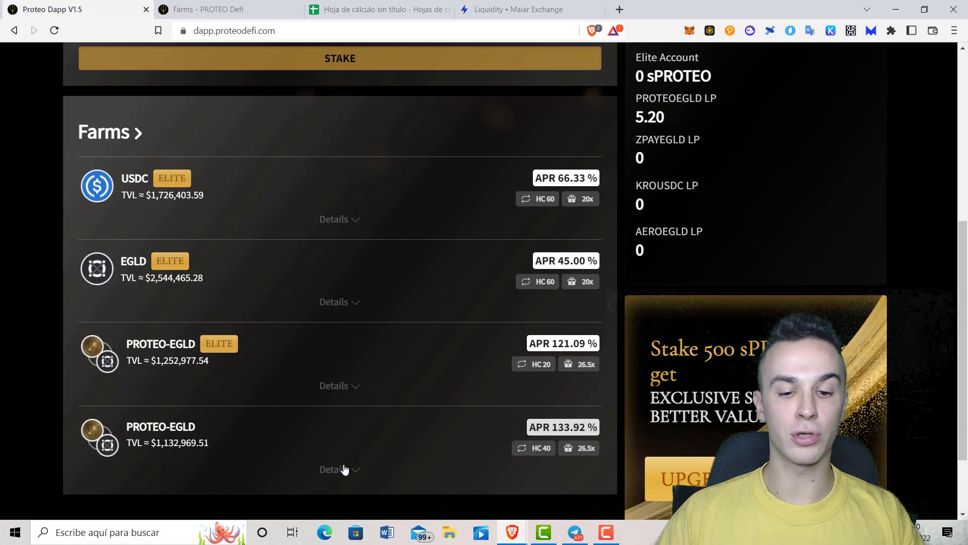
left_click(331, 470)
scroll(326, 425, "down", 3)
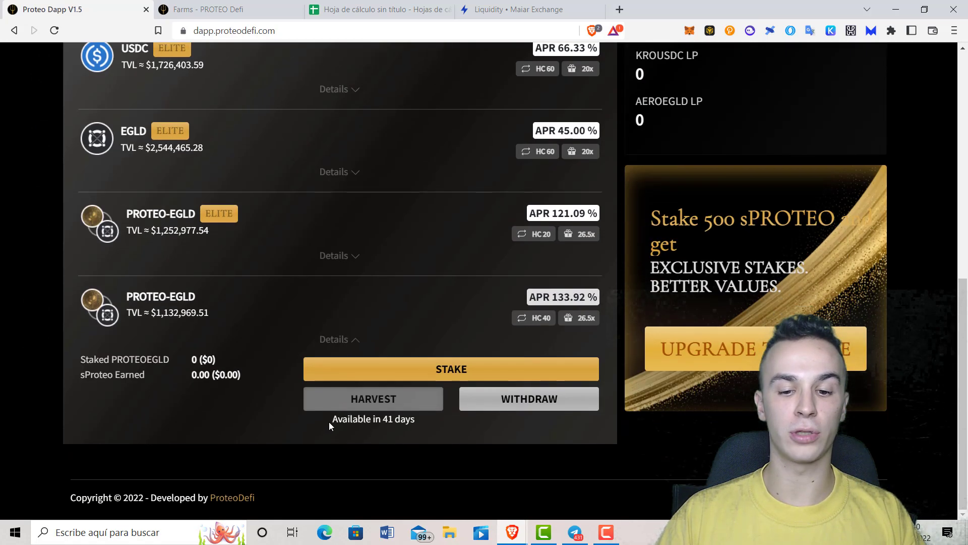
left_click(428, 370)
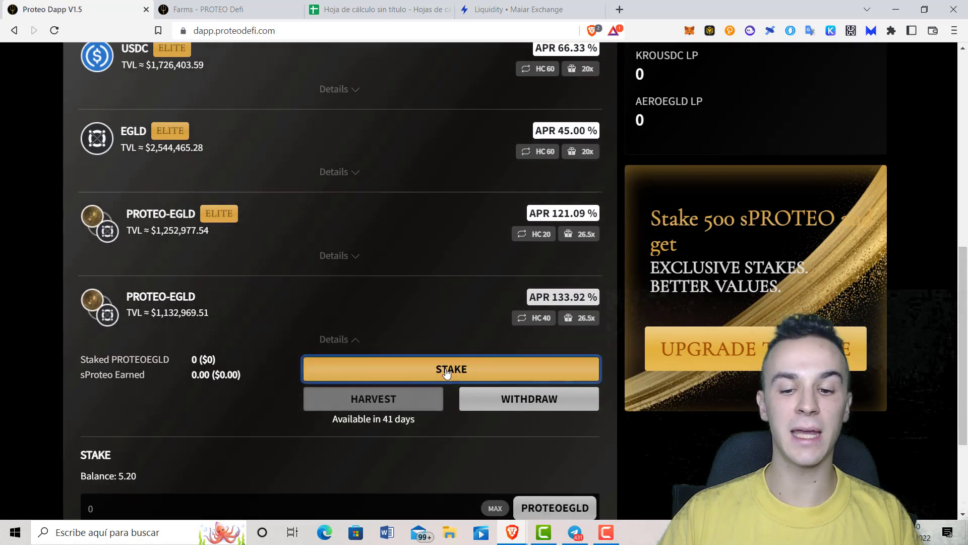
scroll(137, 331, "down", 3)
Stake the maximum PROTEOEGLD LP balance in the non-Elite PROTEO-EGLD farm and sign the transaction in the Maiar DeFi Wallet
left_click_drag(117, 322, 144, 323)
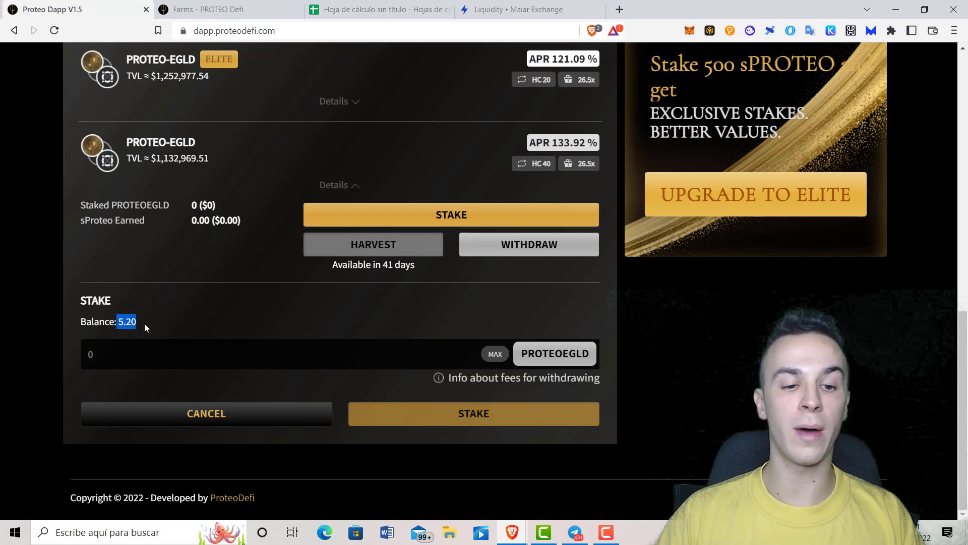
left_click(491, 355)
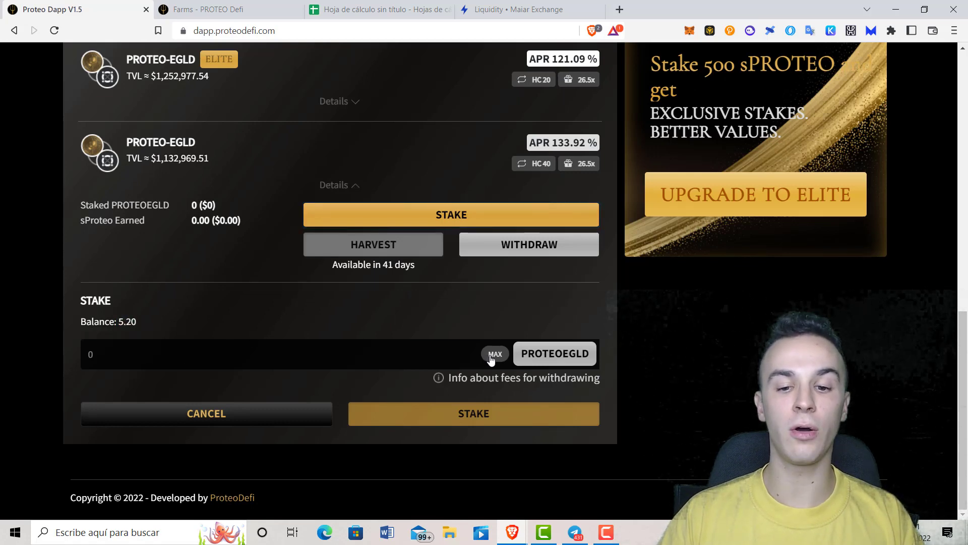
left_click(472, 411)
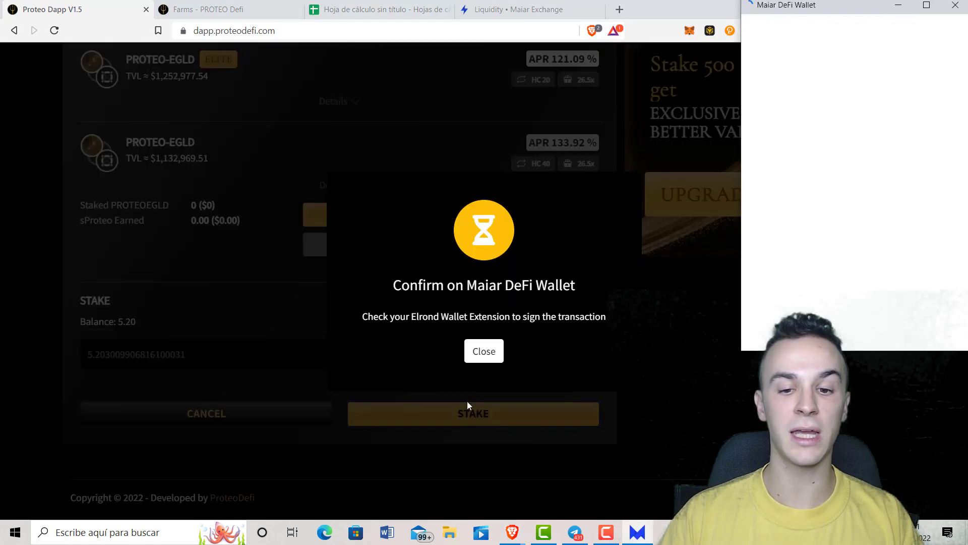
left_click(904, 344)
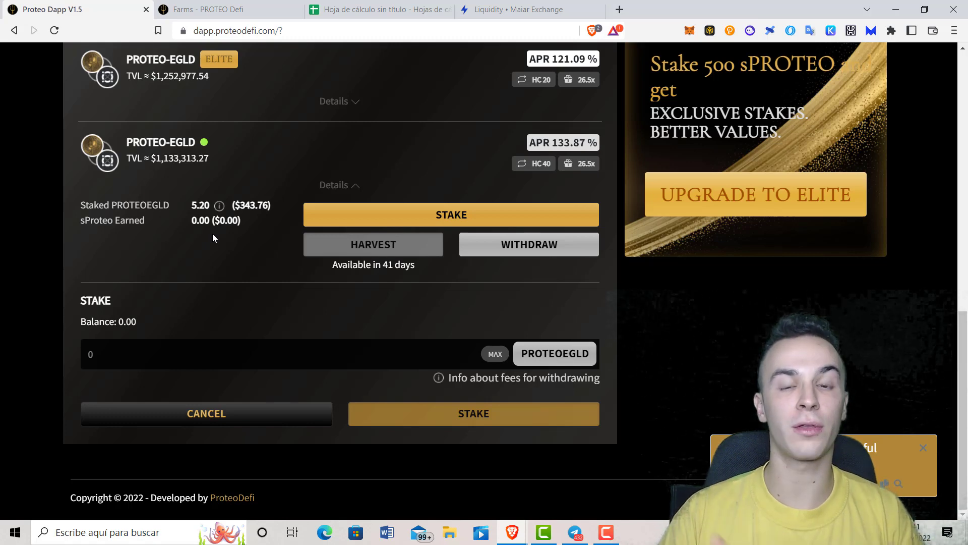
scroll(213, 235, "up", 3)
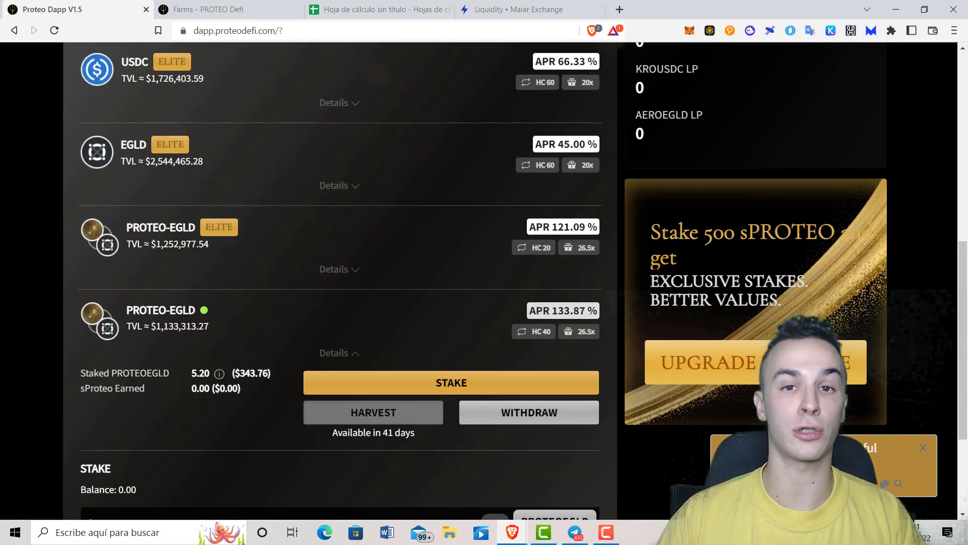
scroll(576, 154, "down", 3)
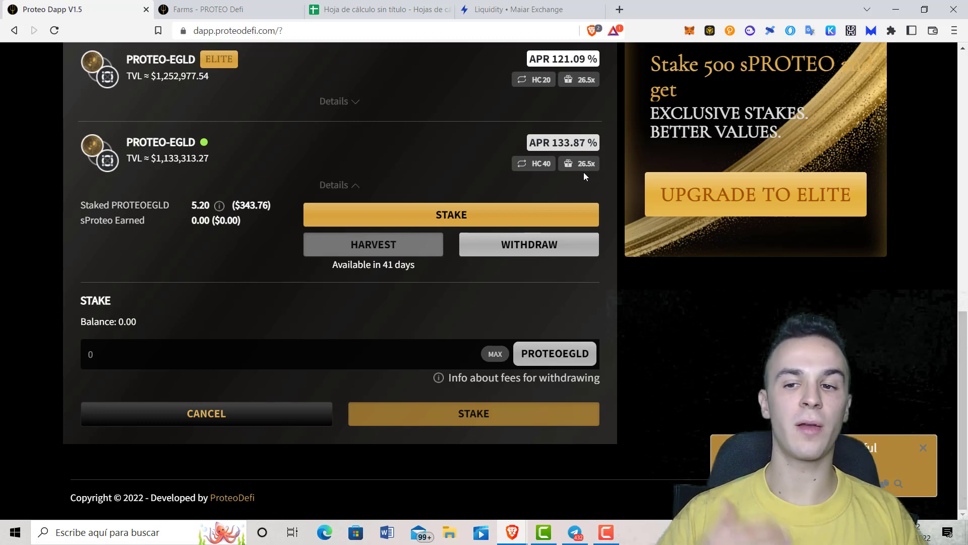
scroll(334, 171, "up", 15)
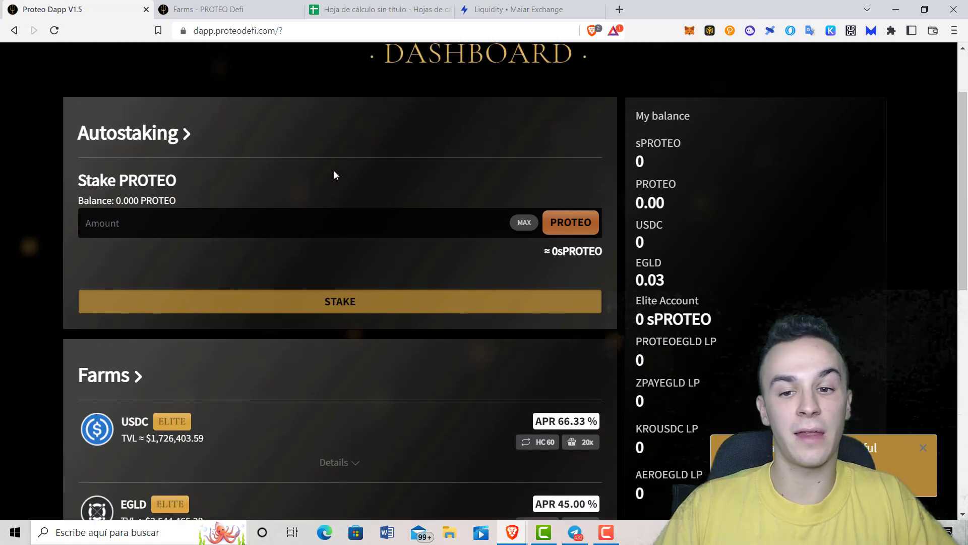